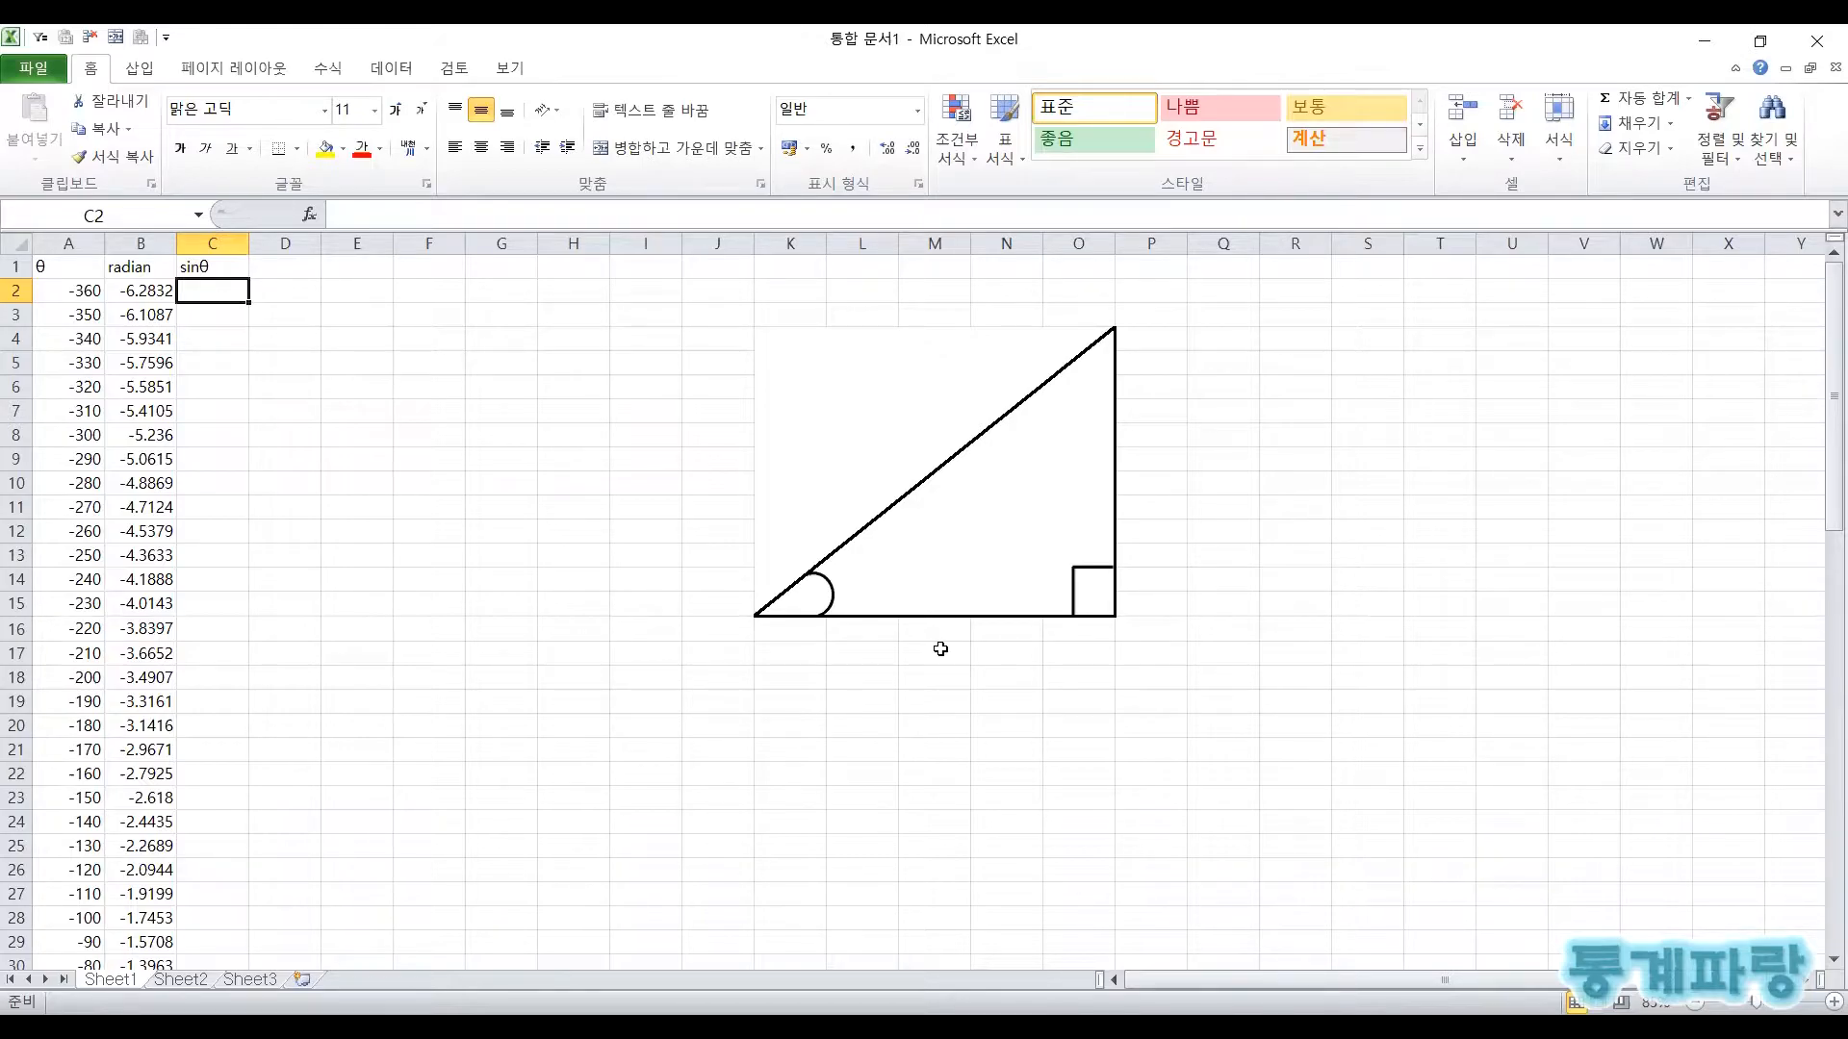
Examine the θ values in column A and the RADIANS conversion formulas in column B
key("Left")
key("Left")
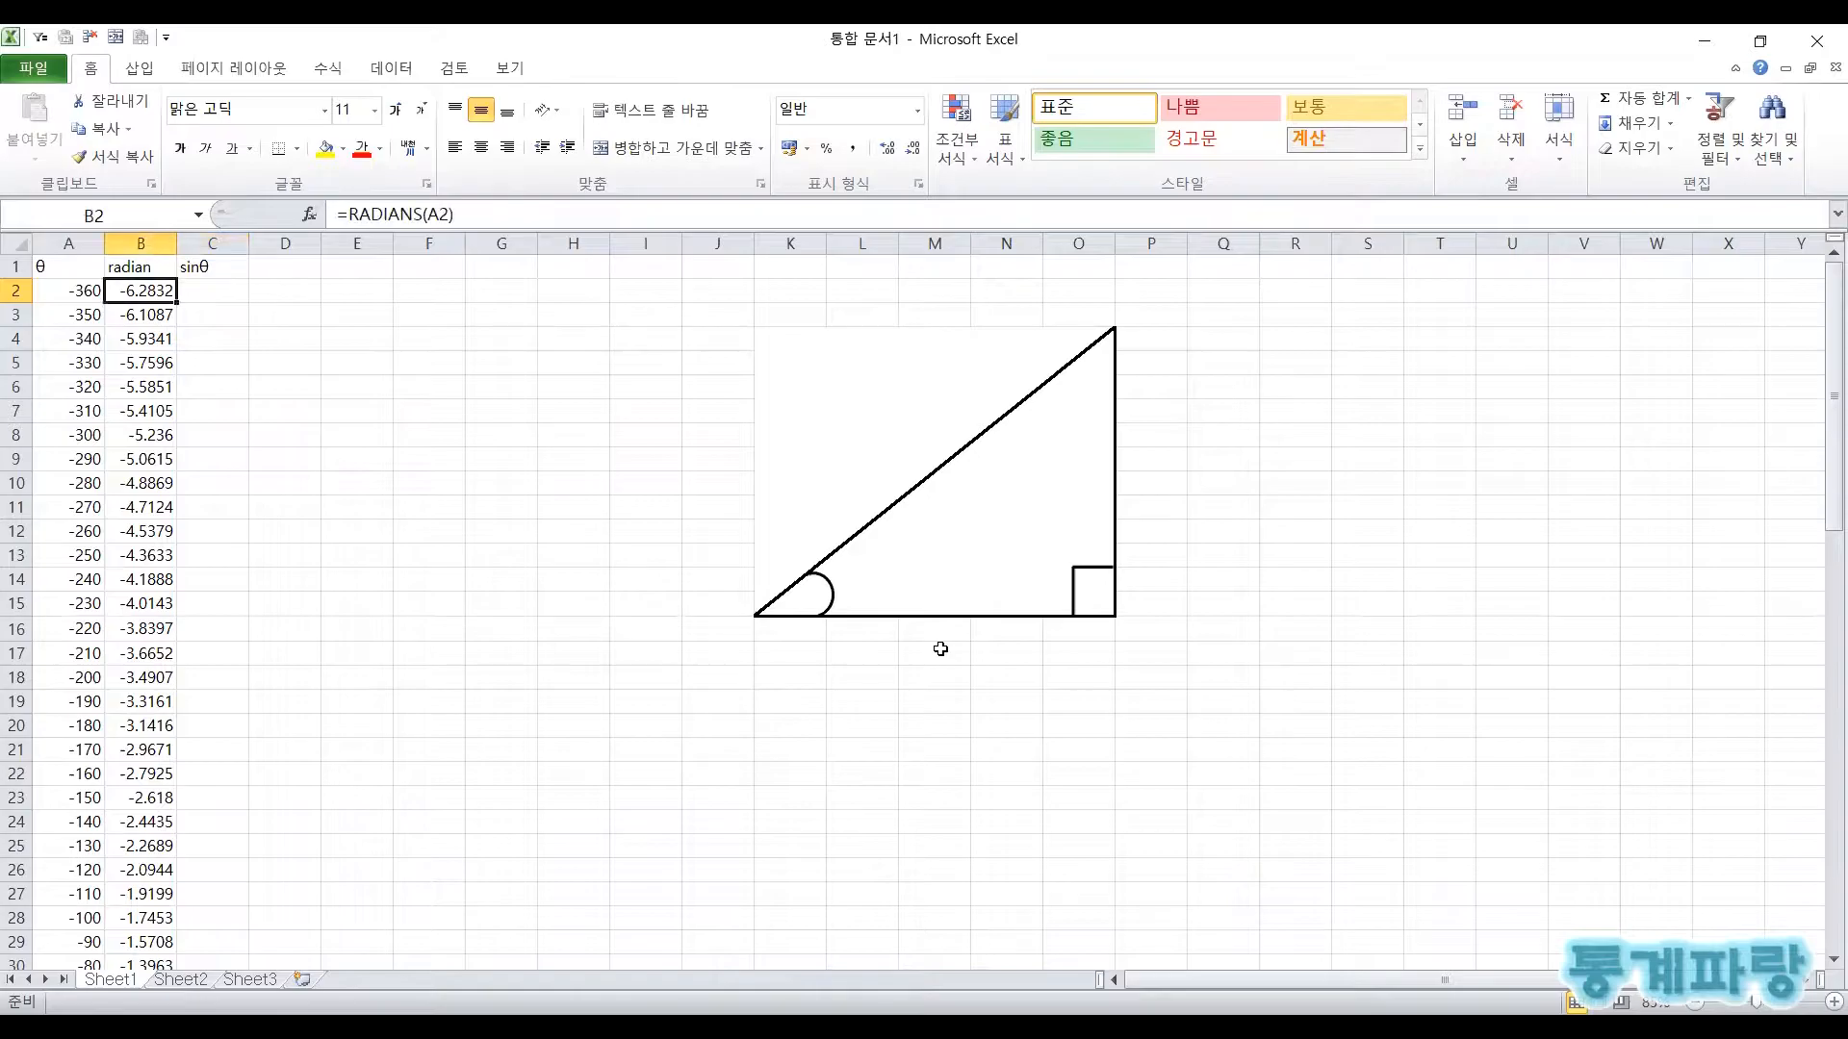
key("Down")
key("Down")
key("Down")
key("Down")
key("Down")
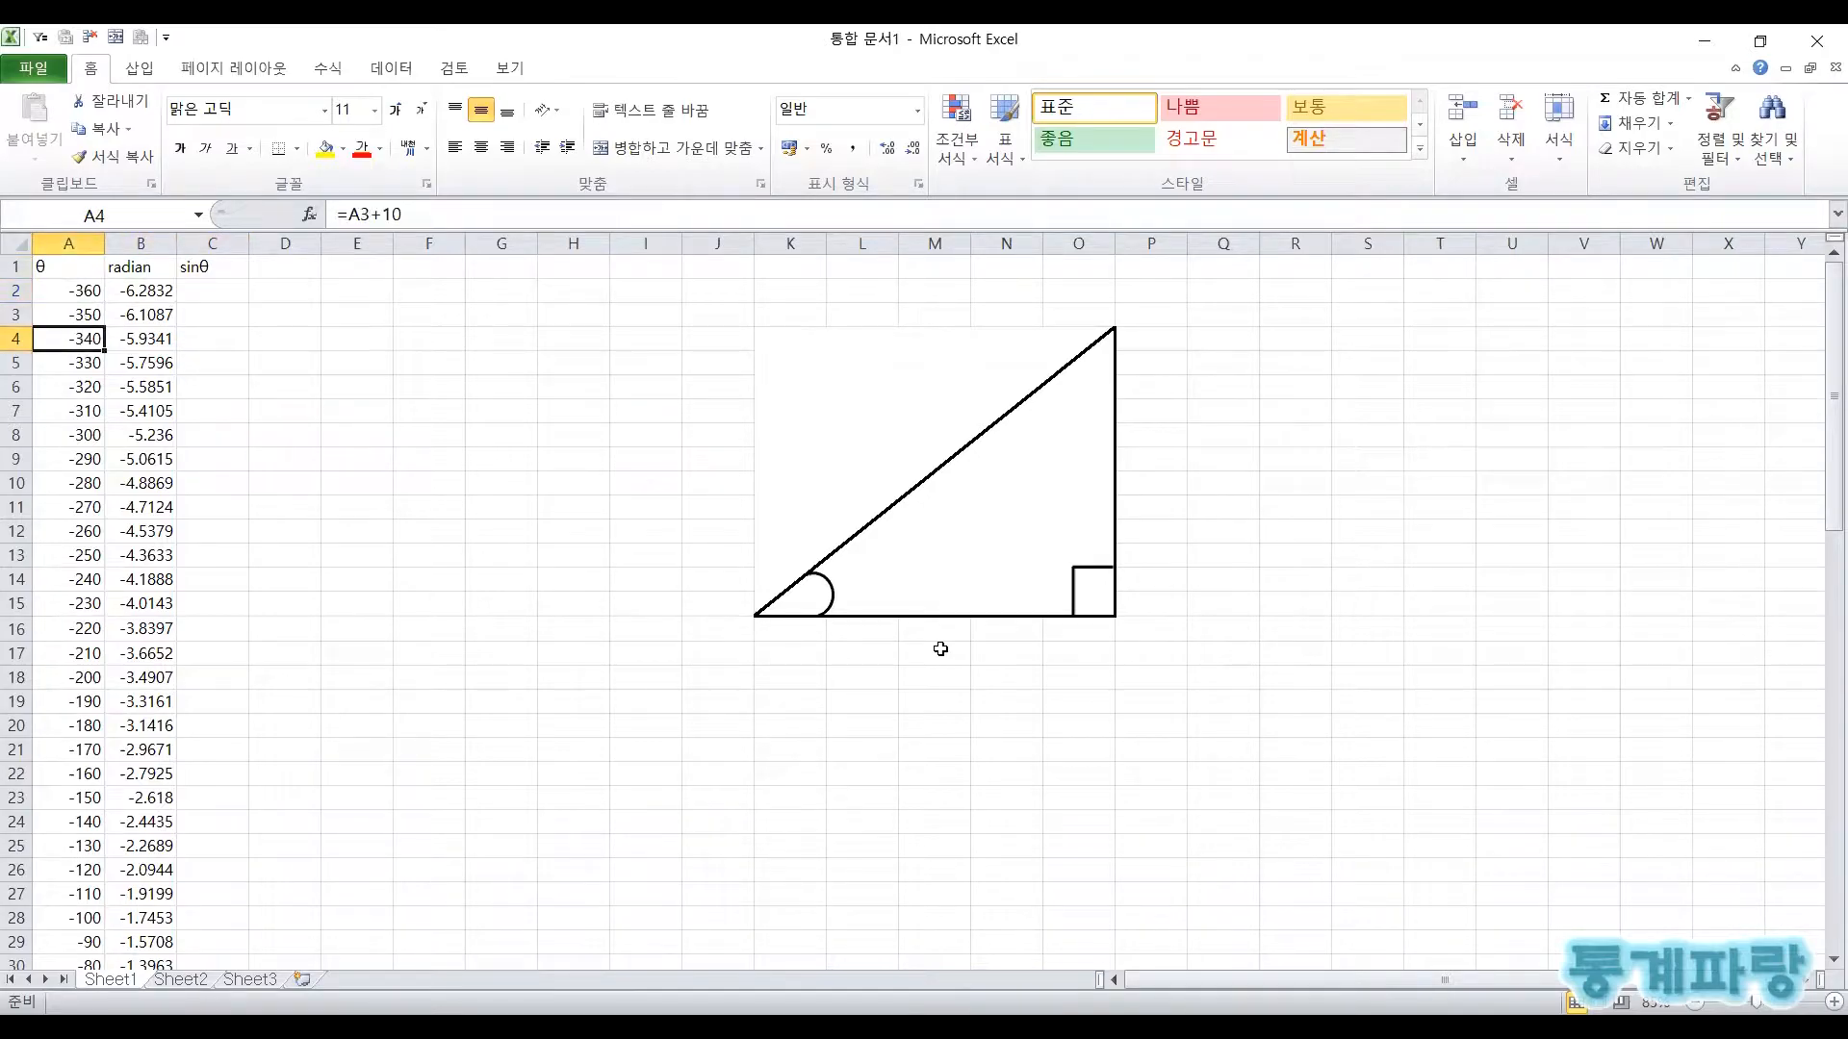
key("Right")
key("ctrl+Up")
key("Down")
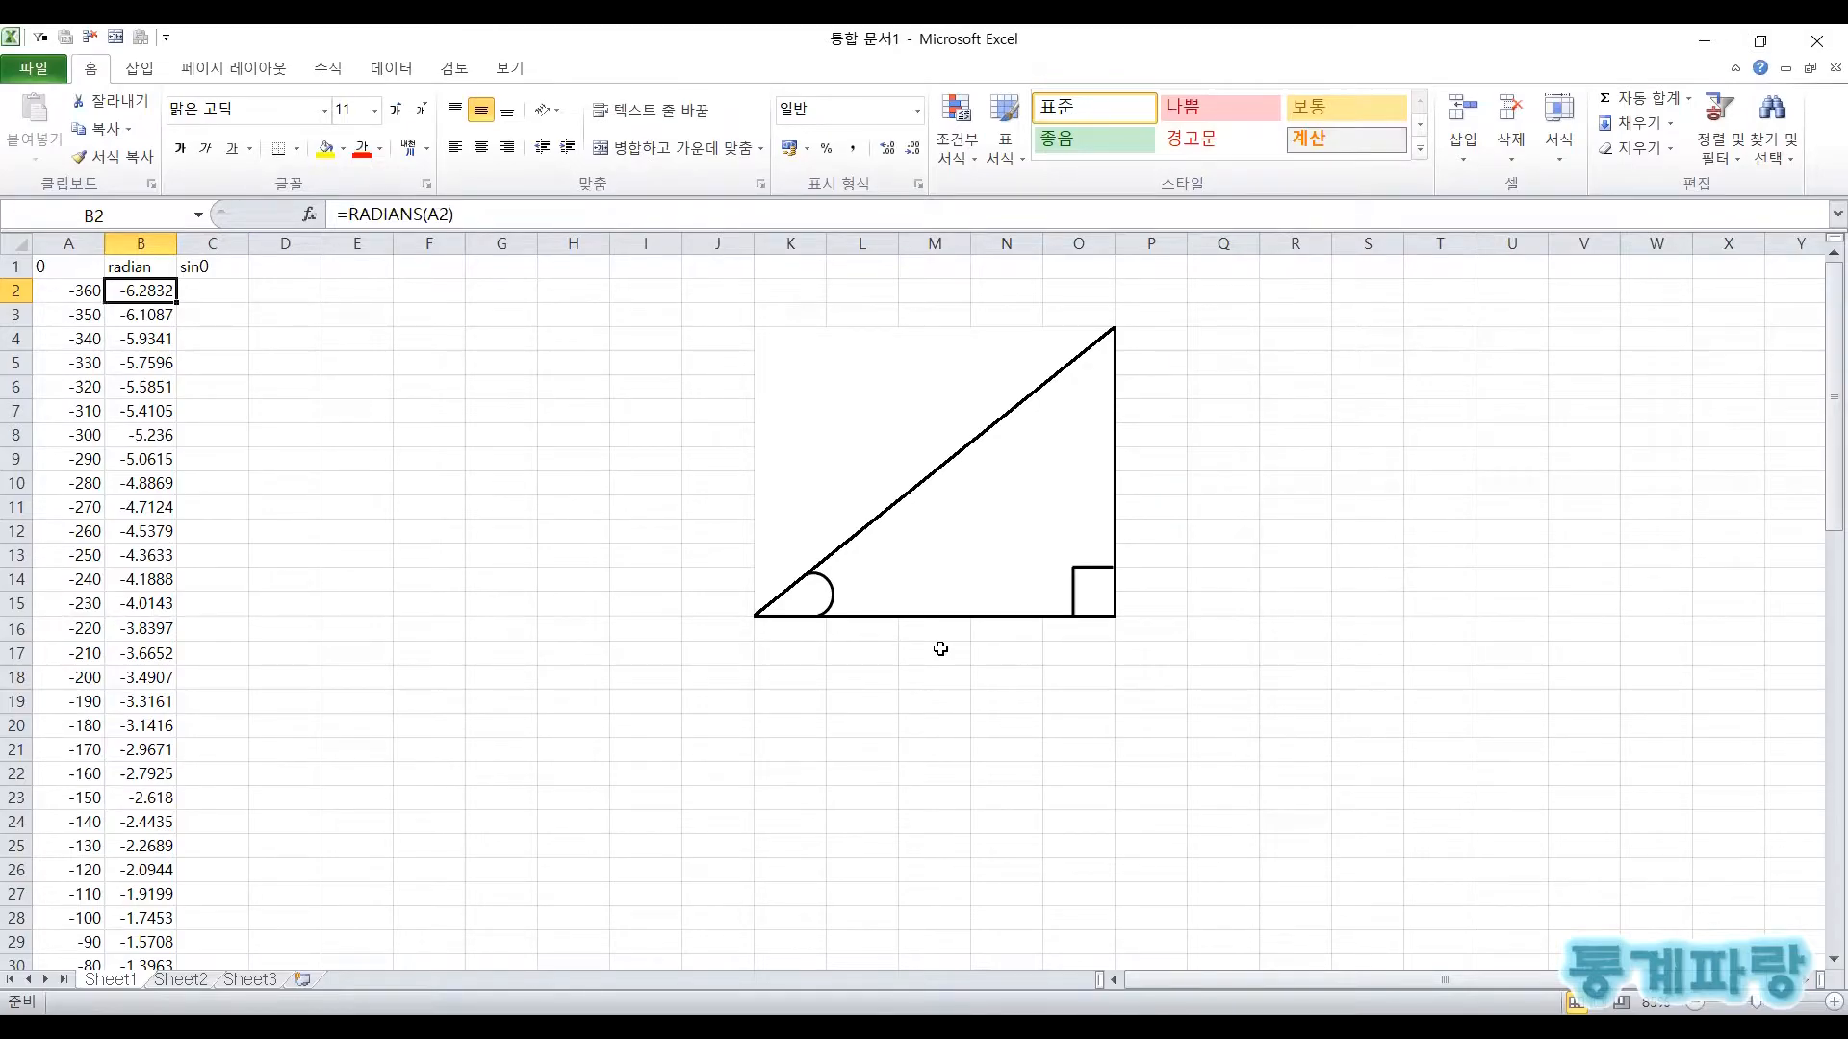
key("Right")
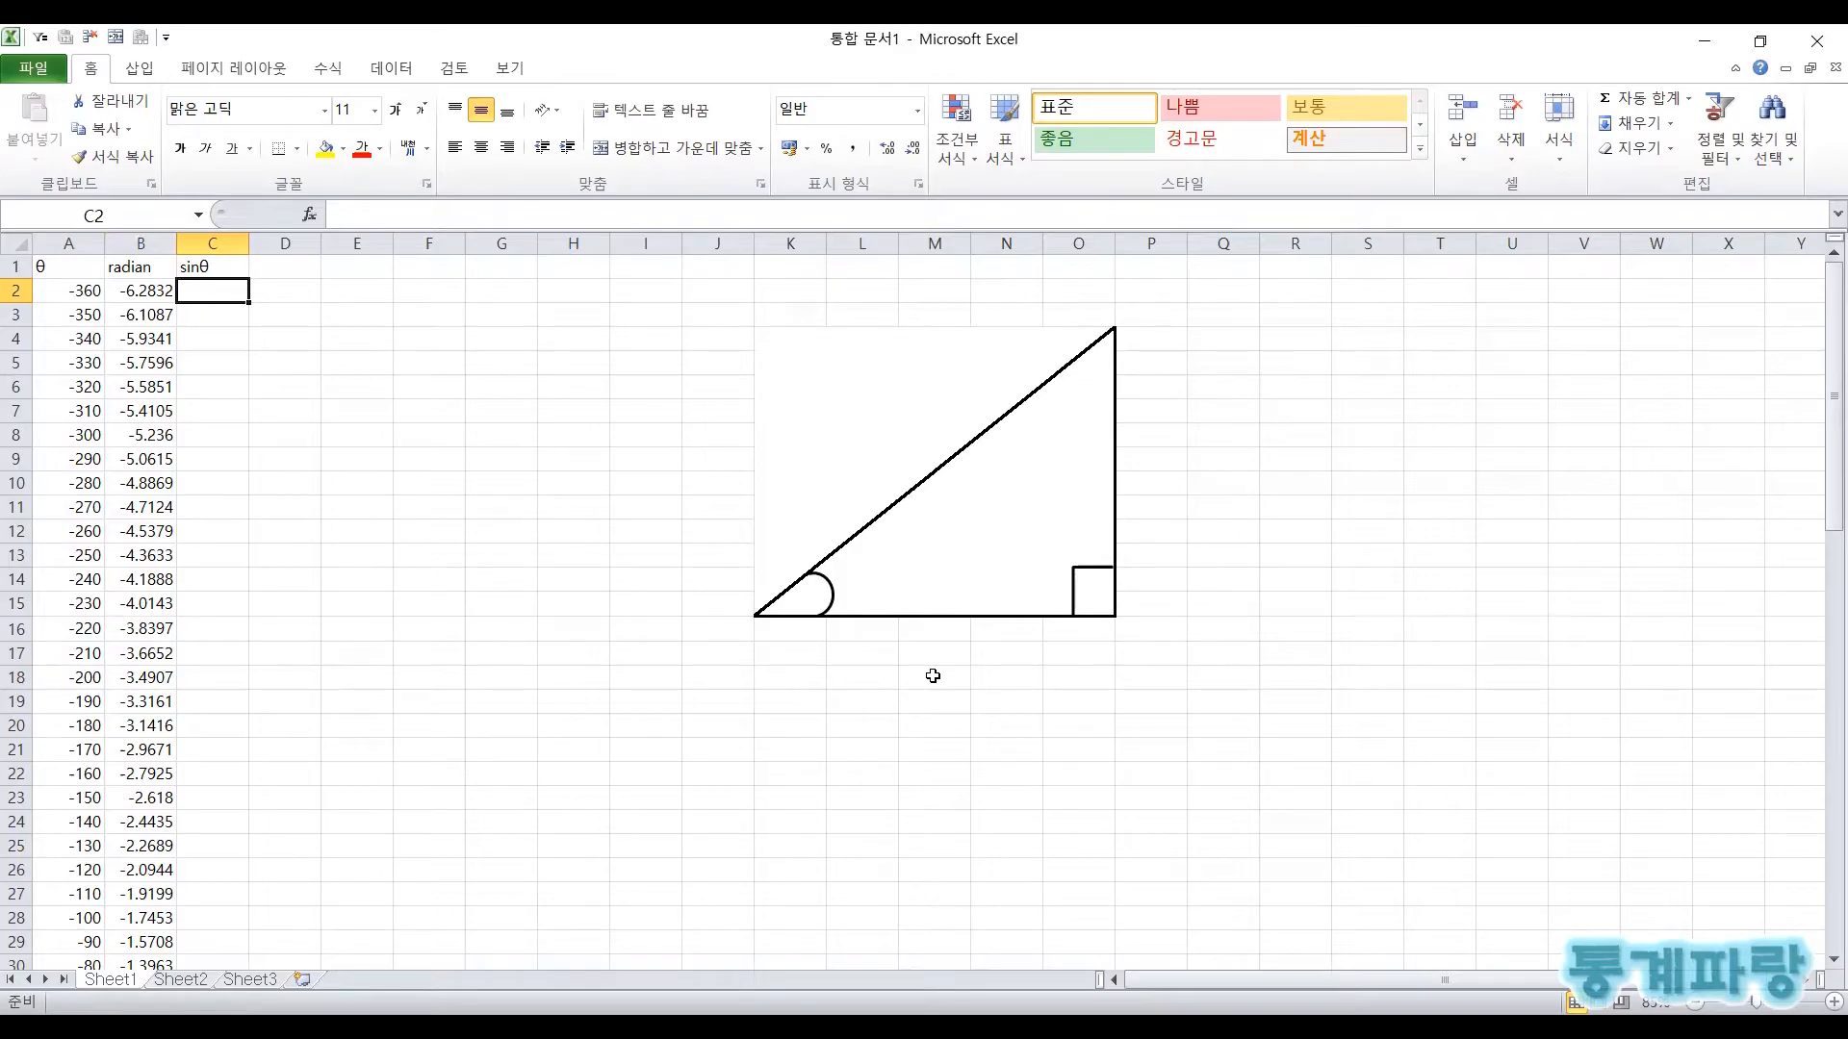
key("Left")
key("Left")
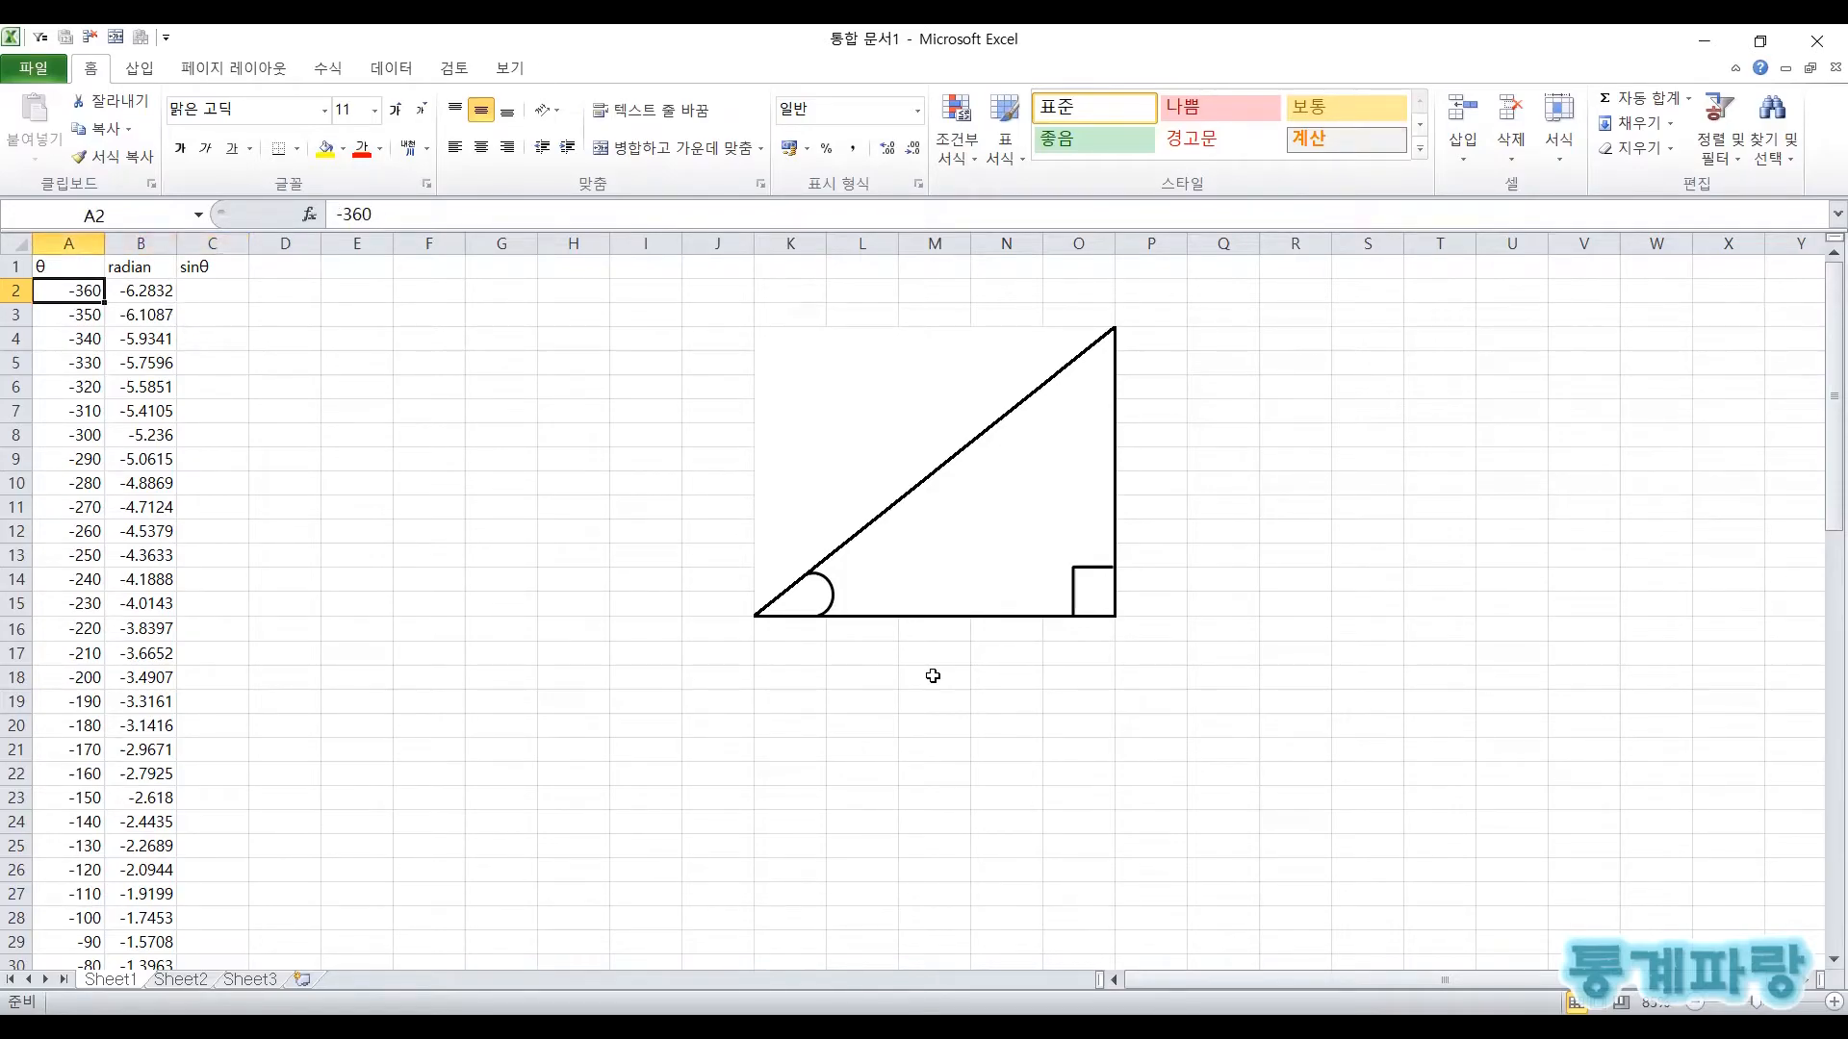
key("Right")
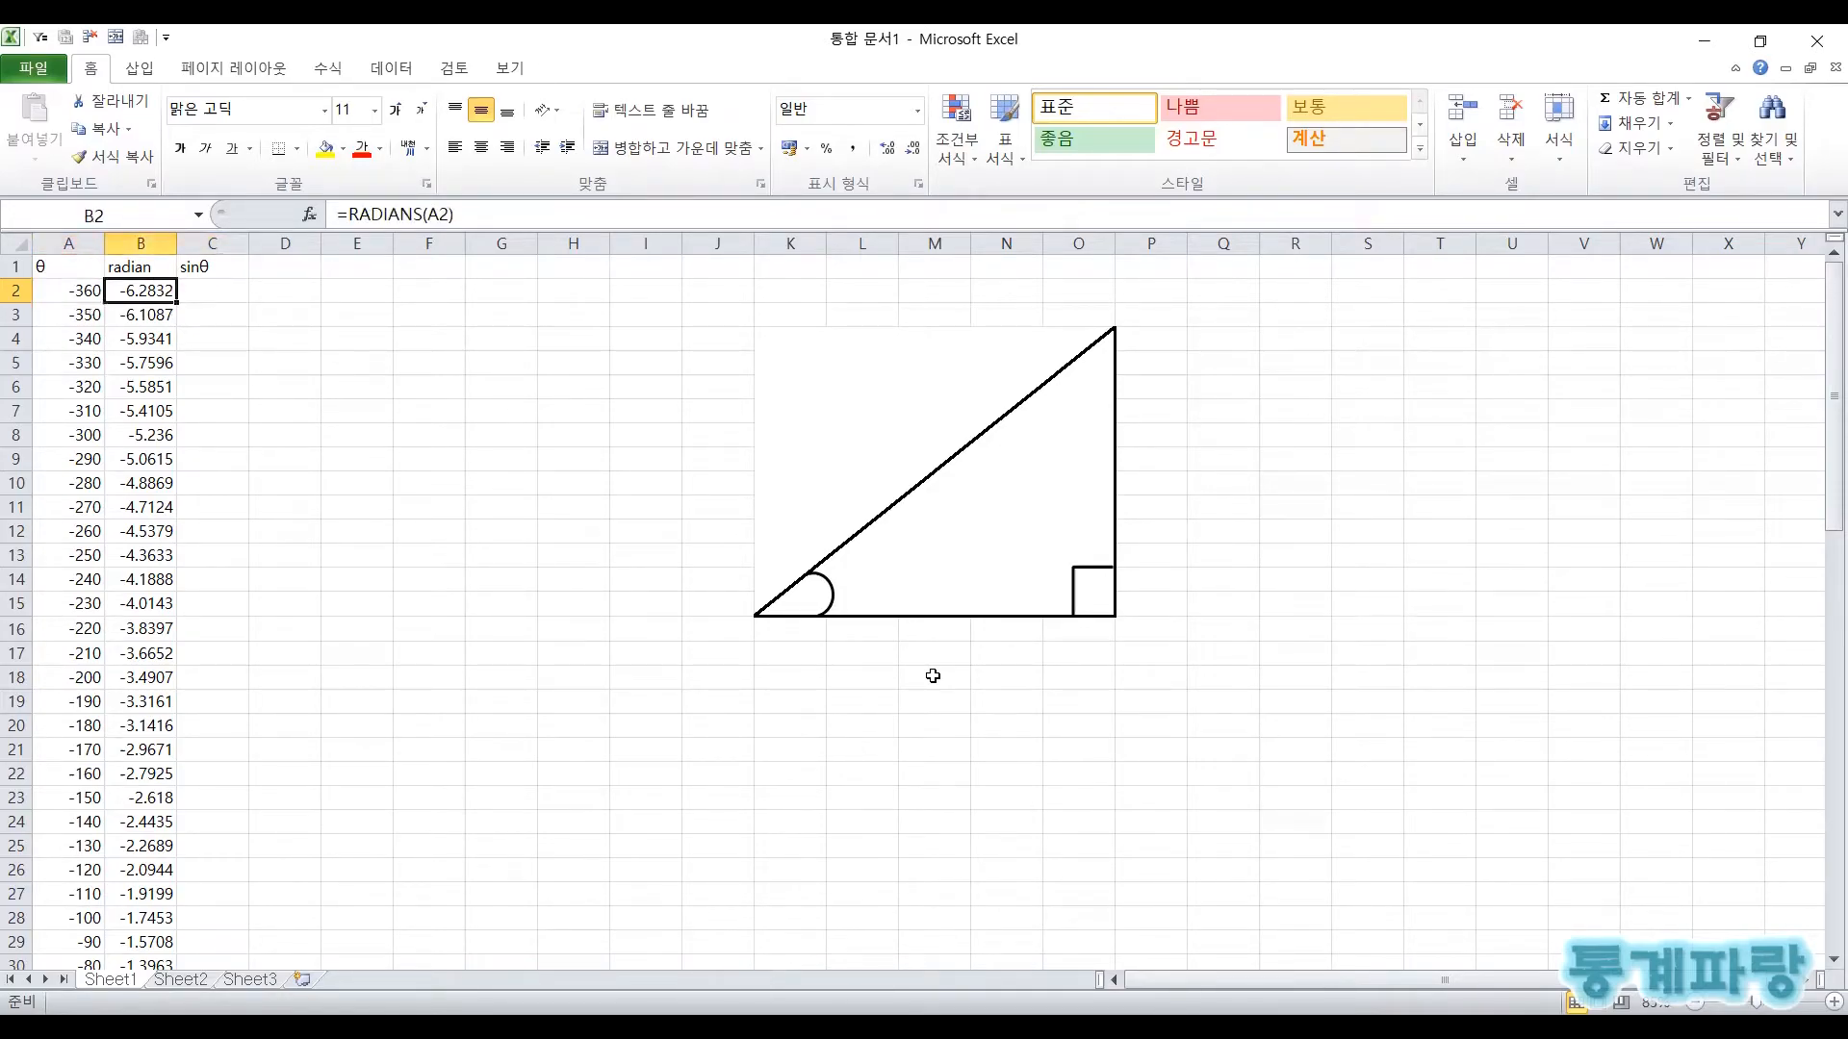
key("Right")
key("Left")
Enter =SIN(B2) in C2 under sinθ and fill the formula down to the end of the data
key("Right")
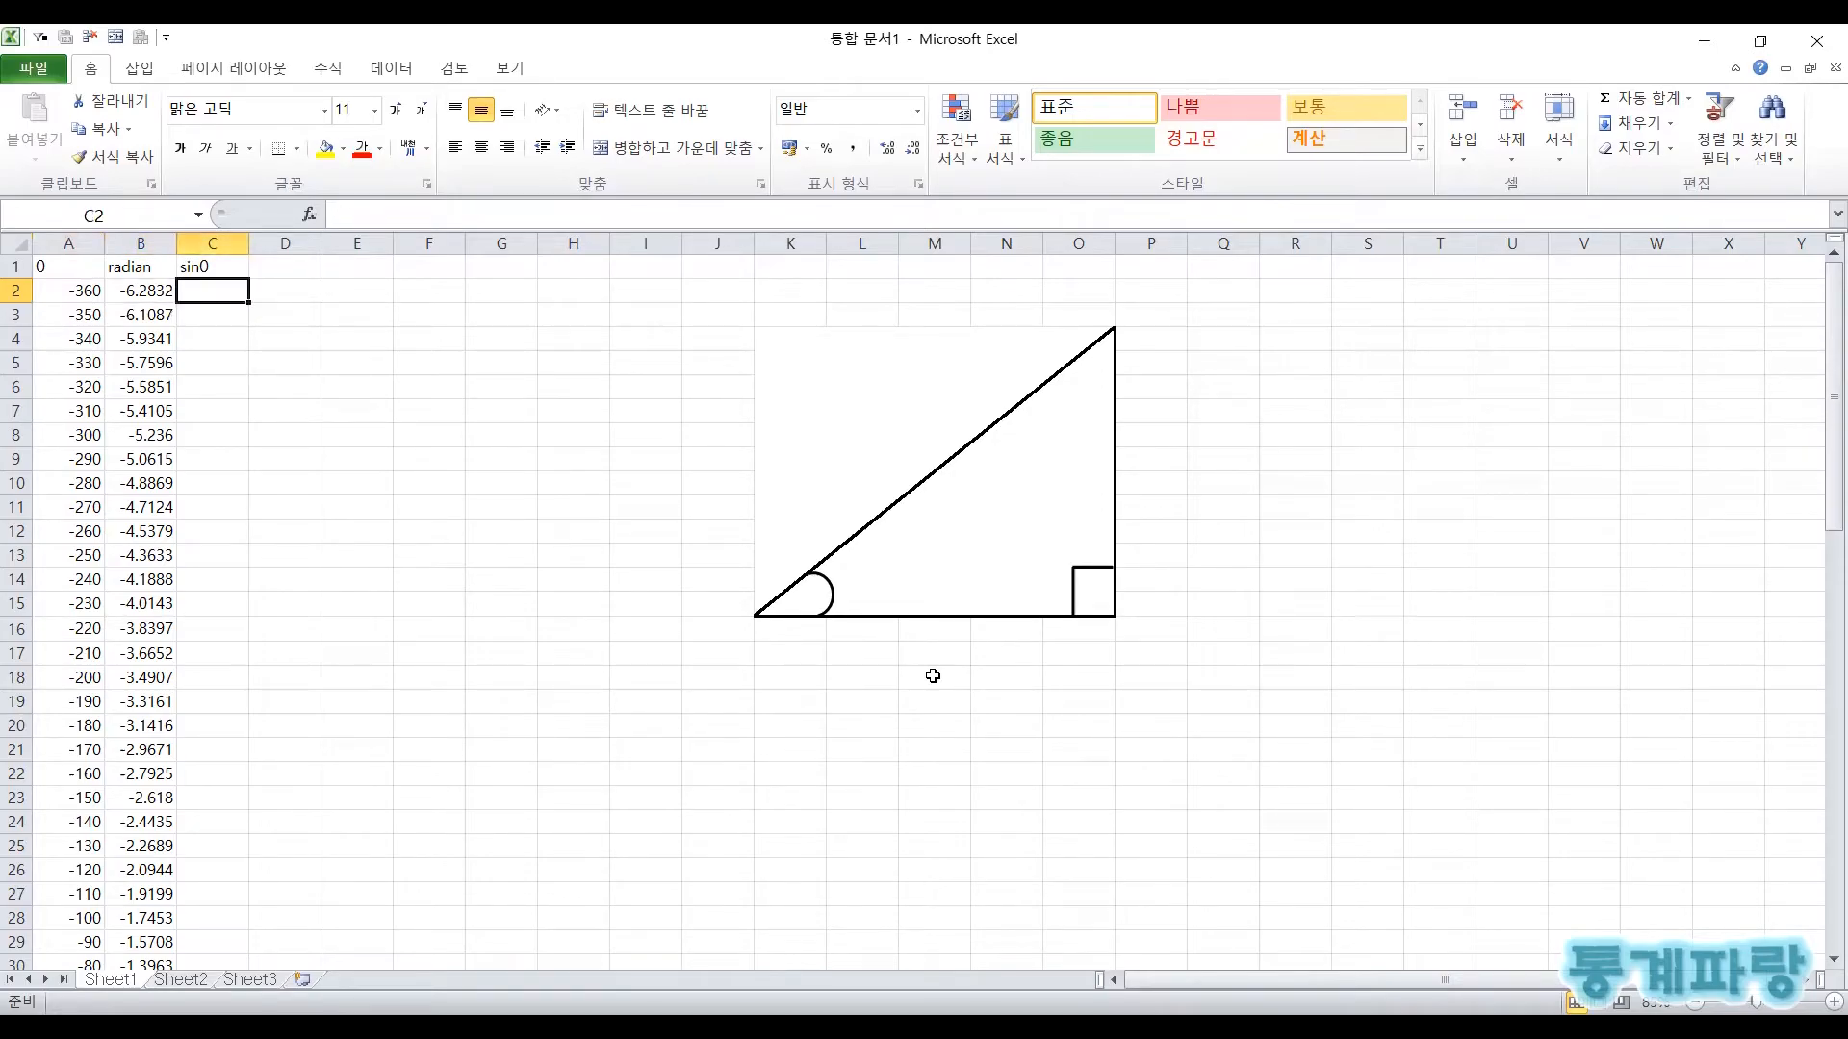
type("=s")
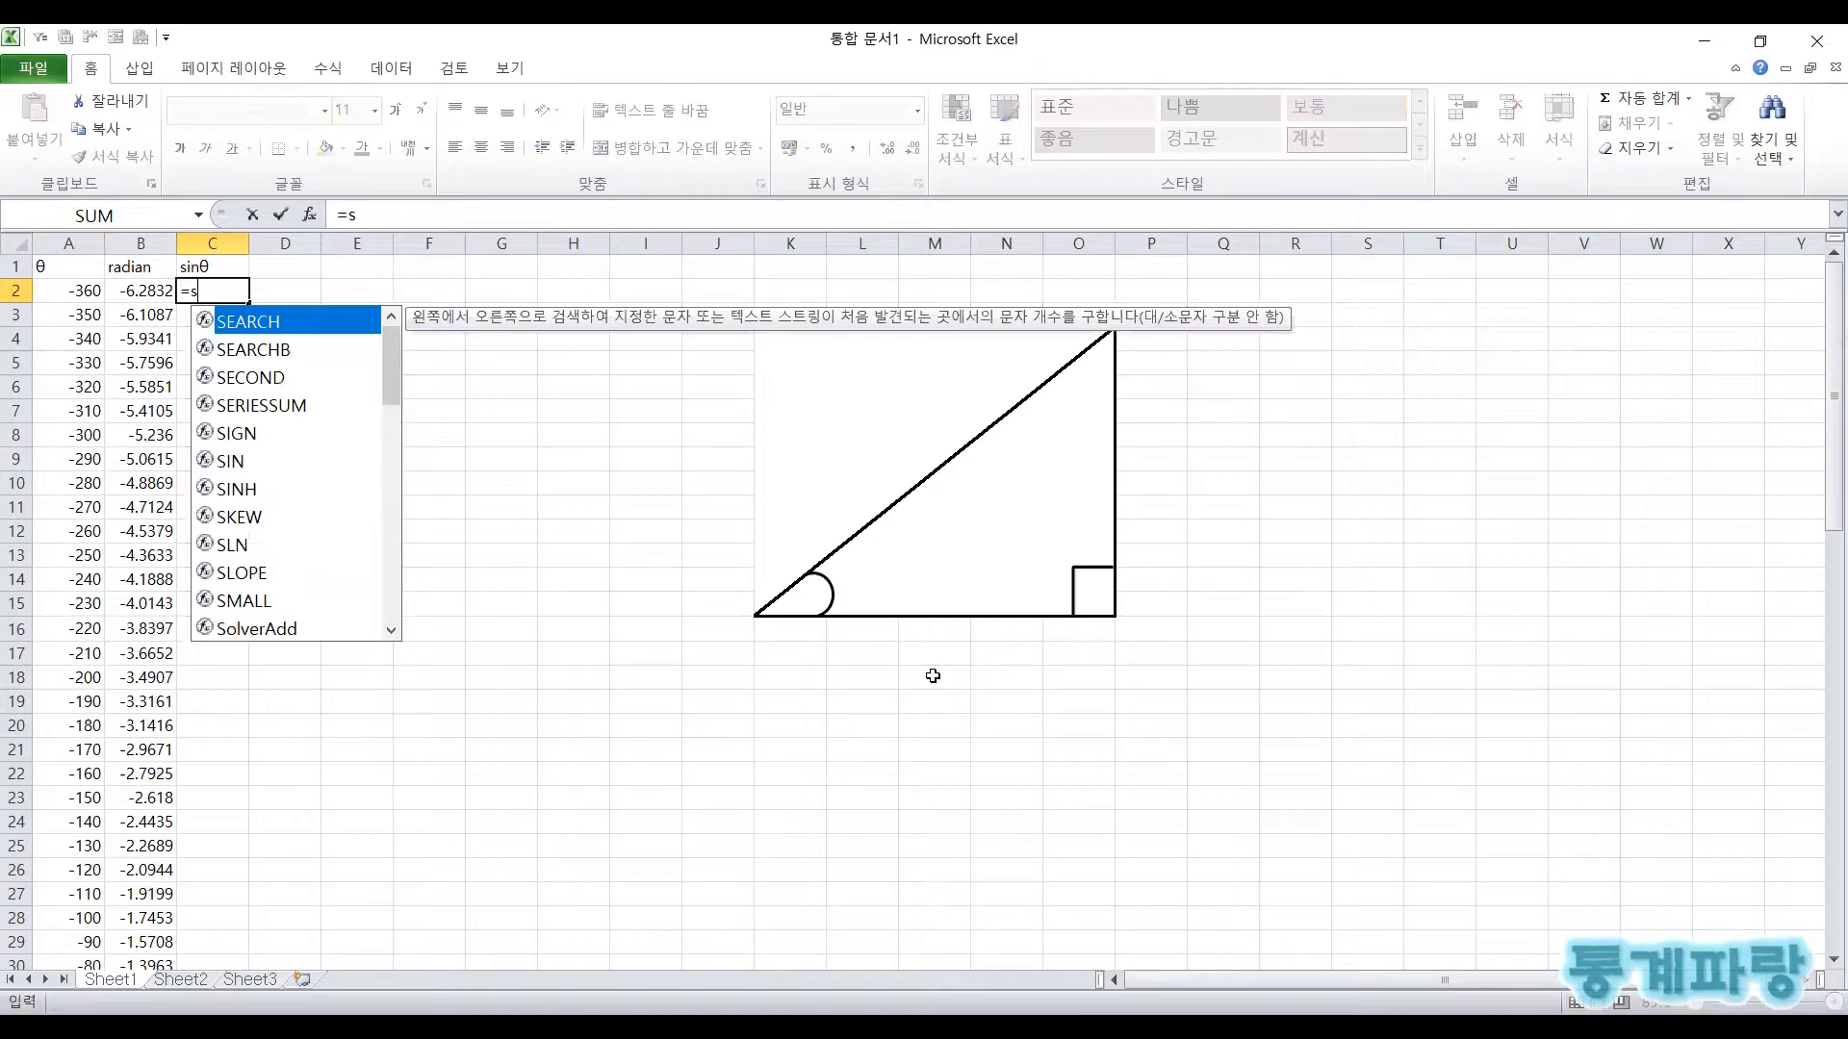
type("in(")
key("Left")
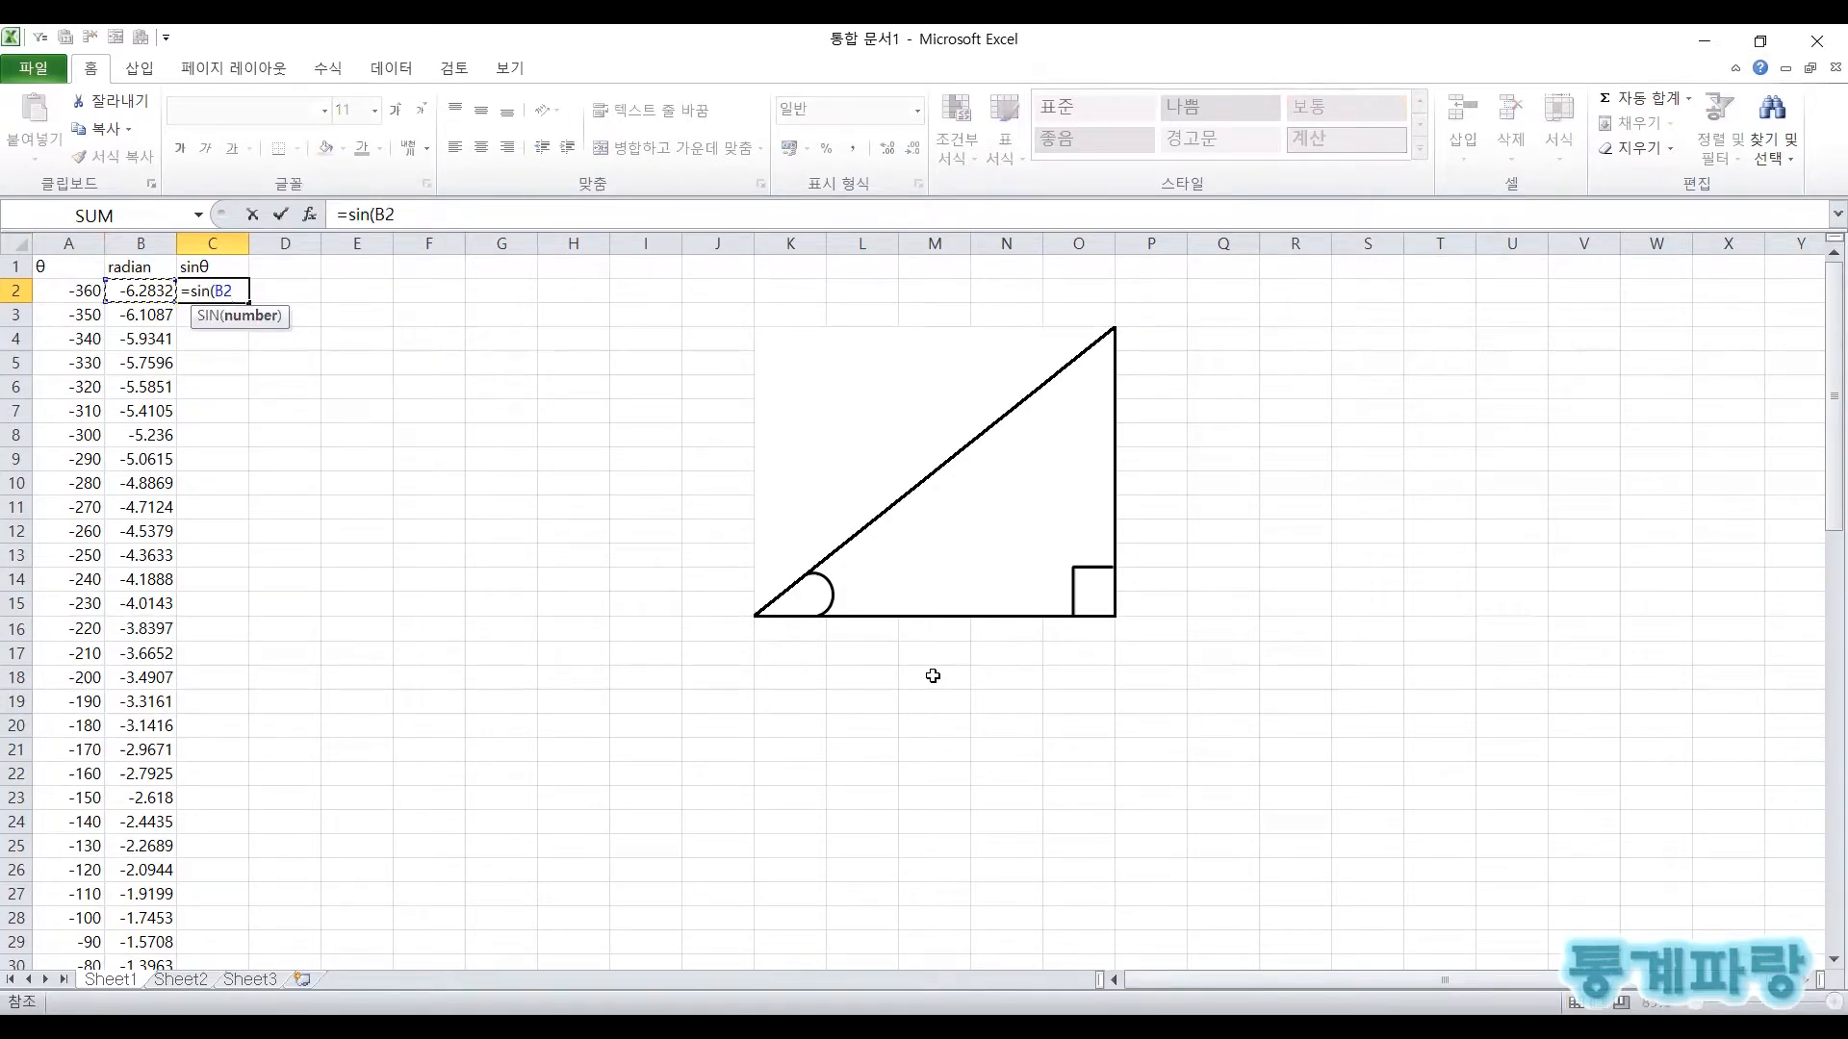
key("ctrl+Return")
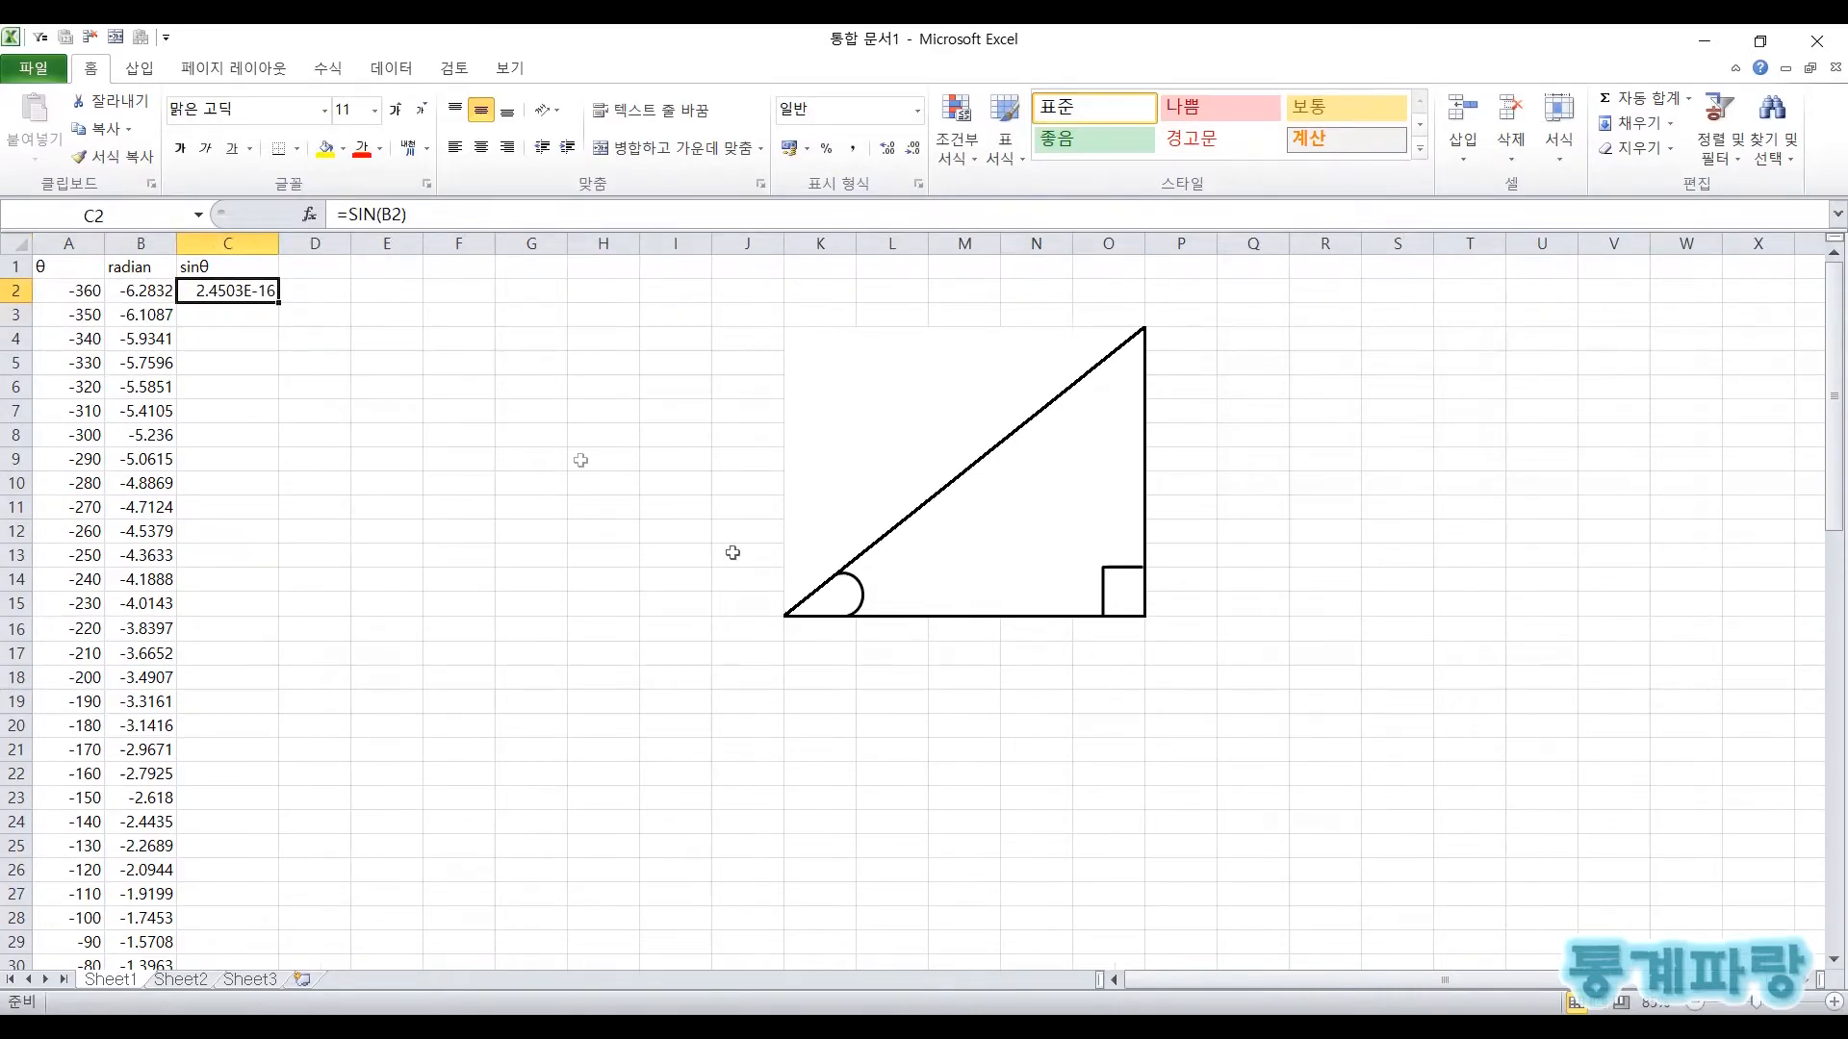
double_click(278, 302)
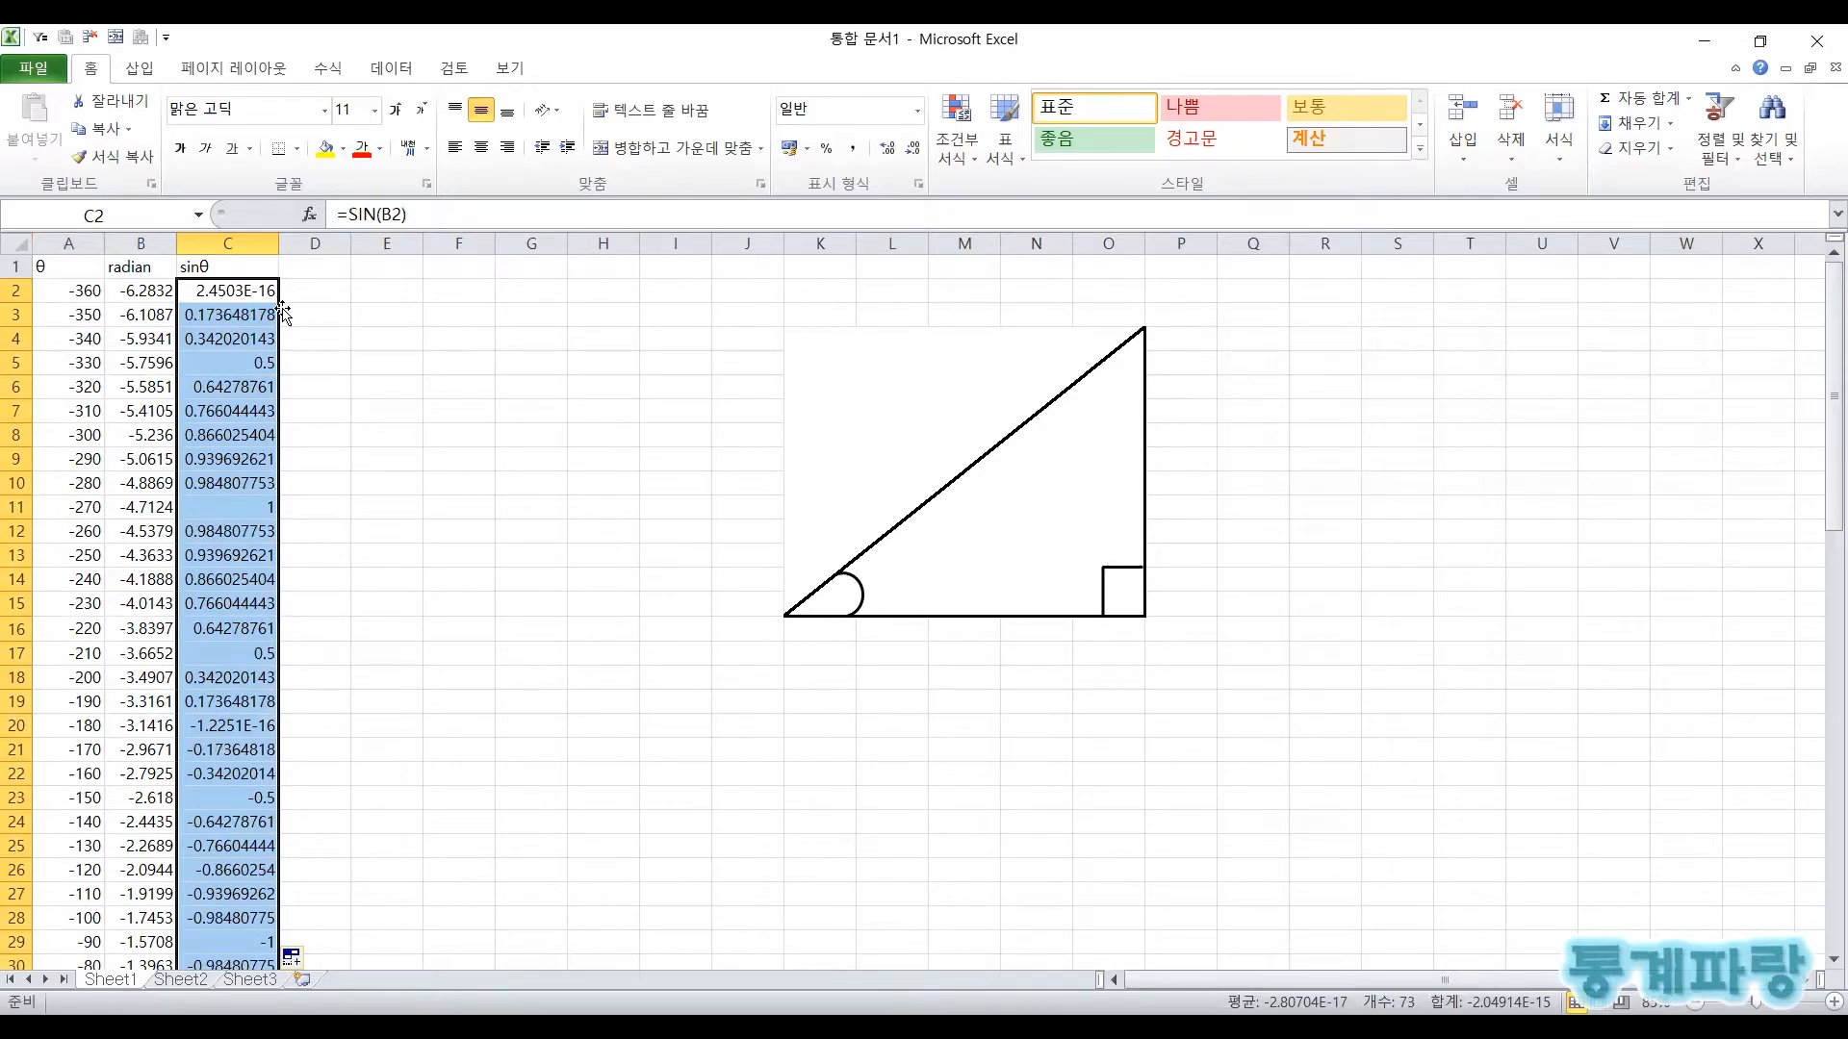
Insert a basic line chart of the sinθ values and delete its legend
left_click(139, 68)
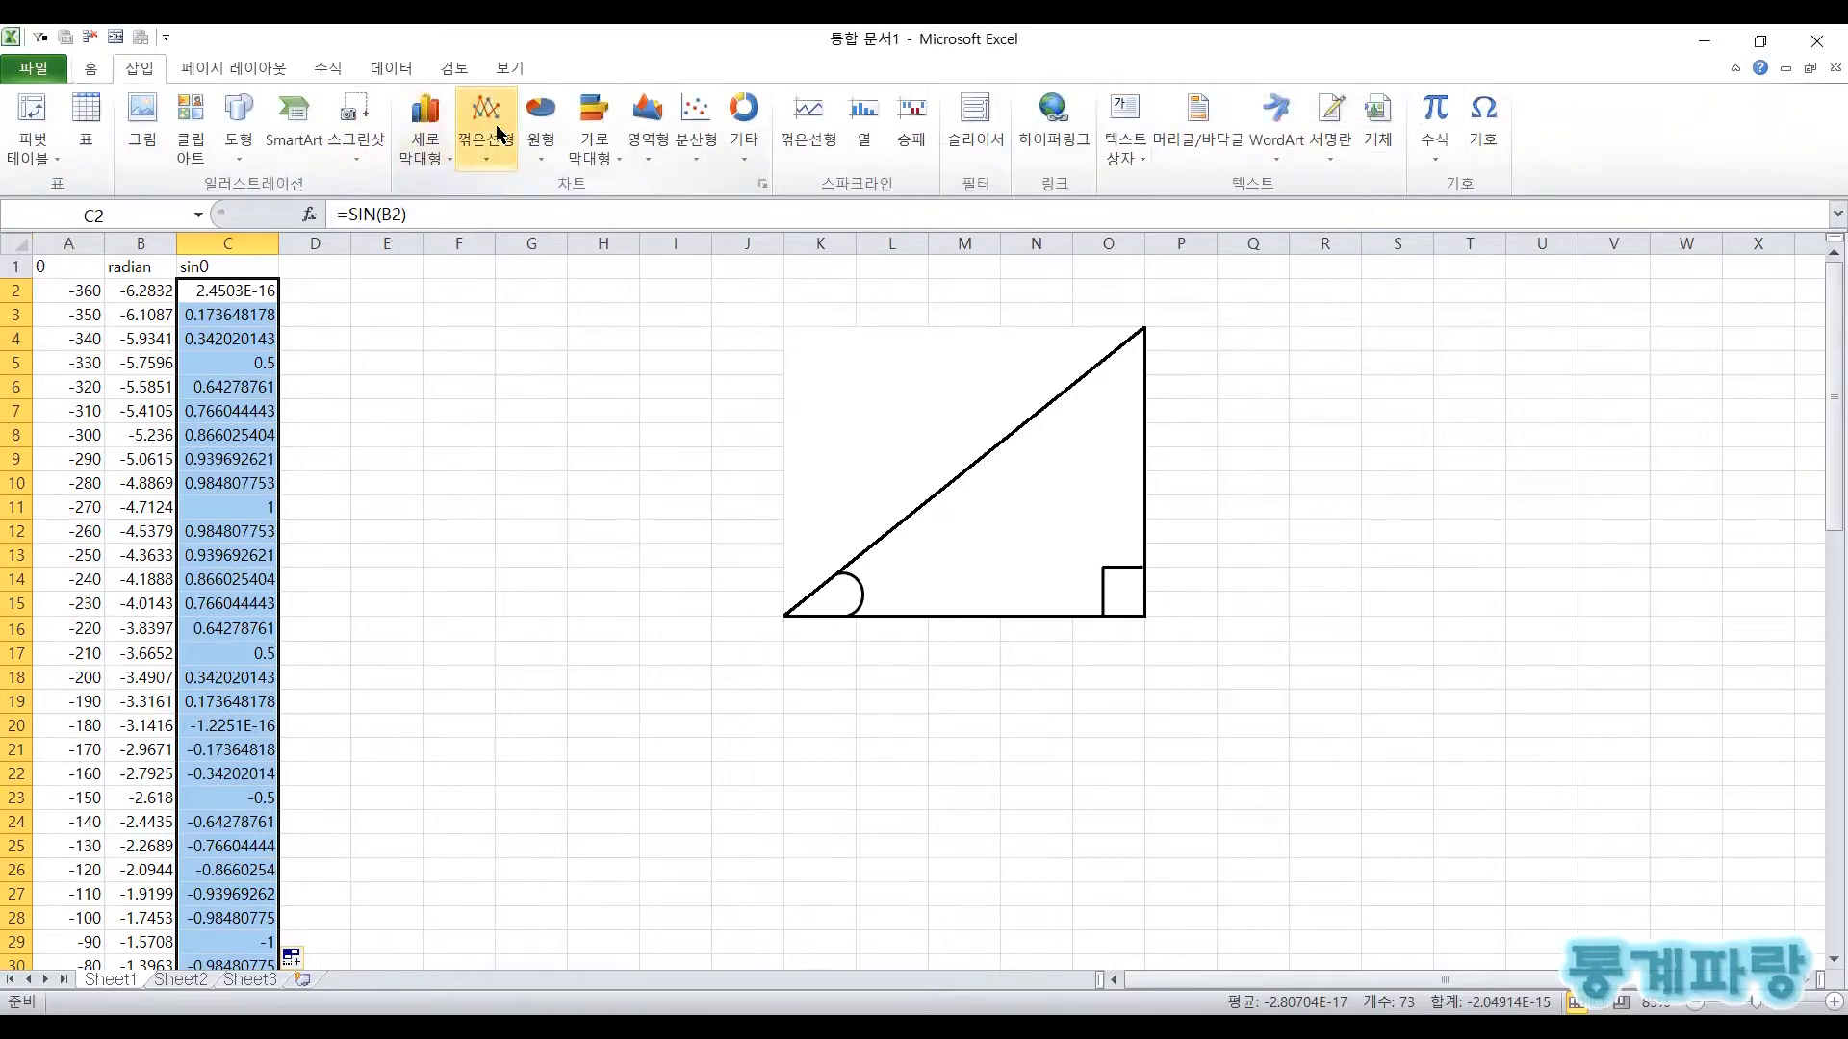
left_click(499, 132)
left_click(487, 234)
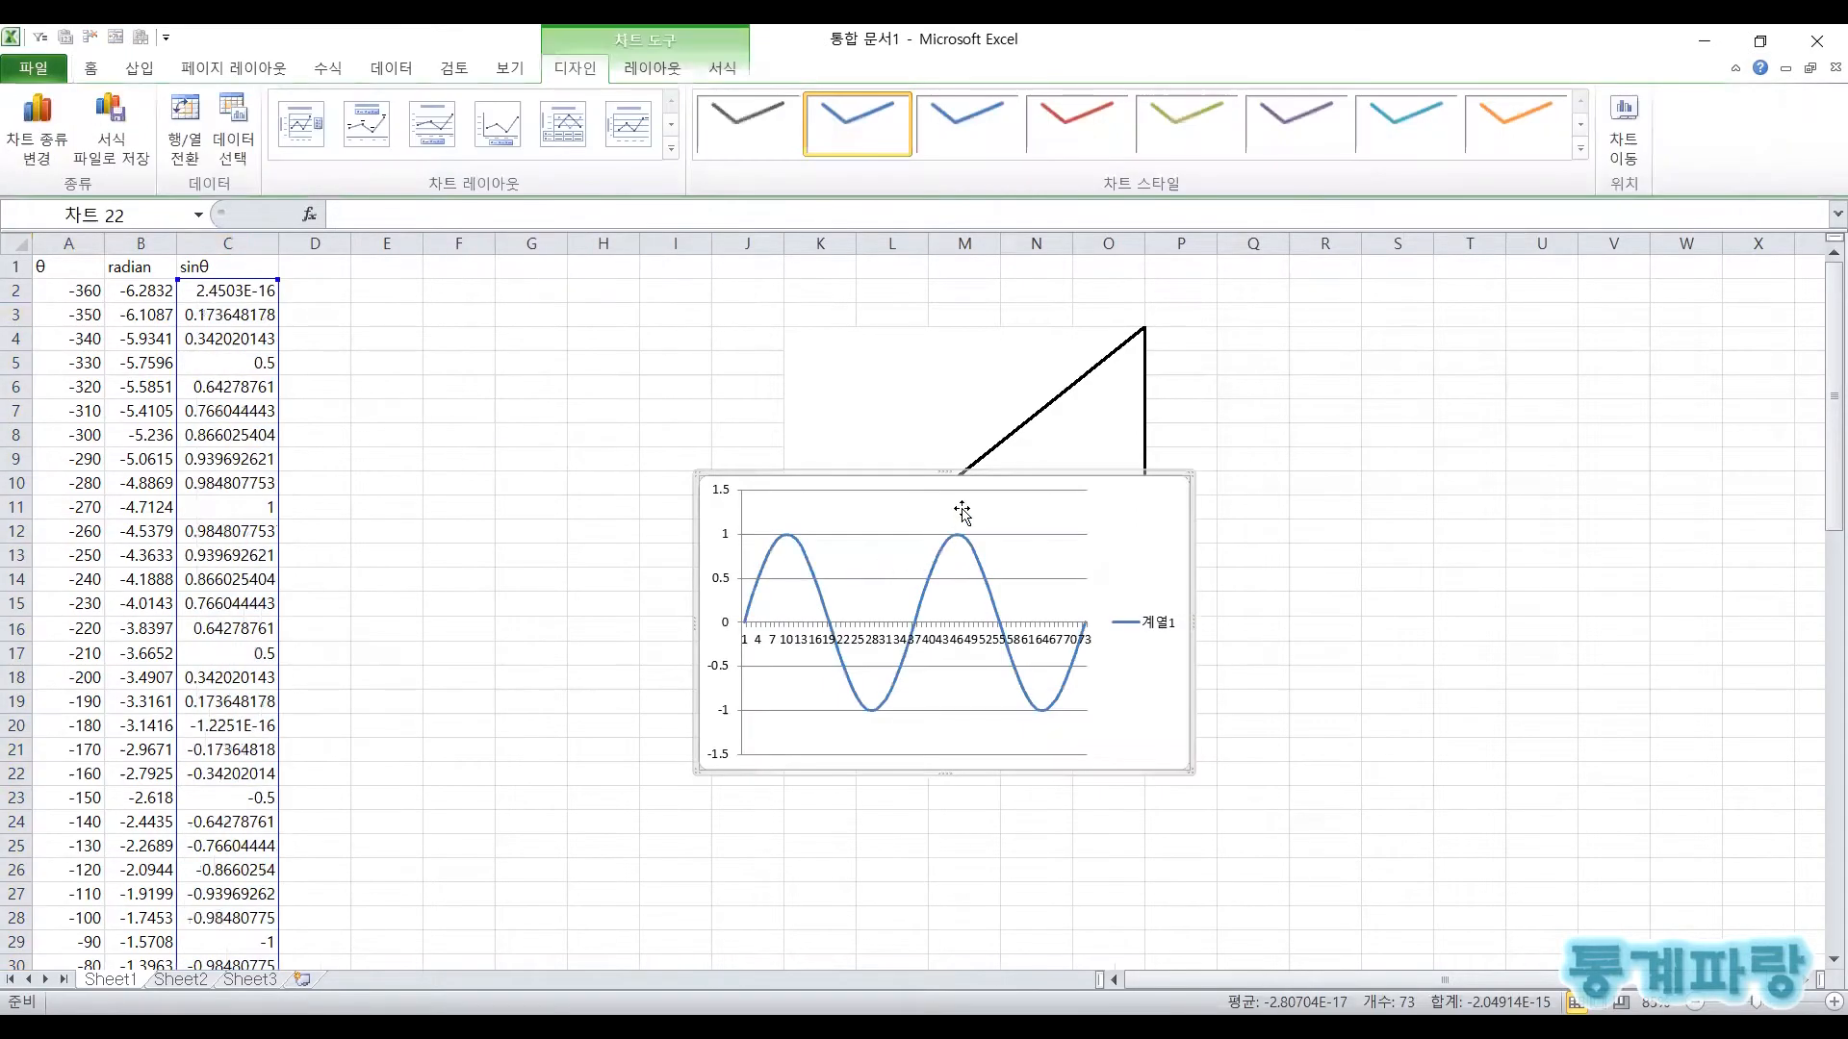
left_click(1153, 625)
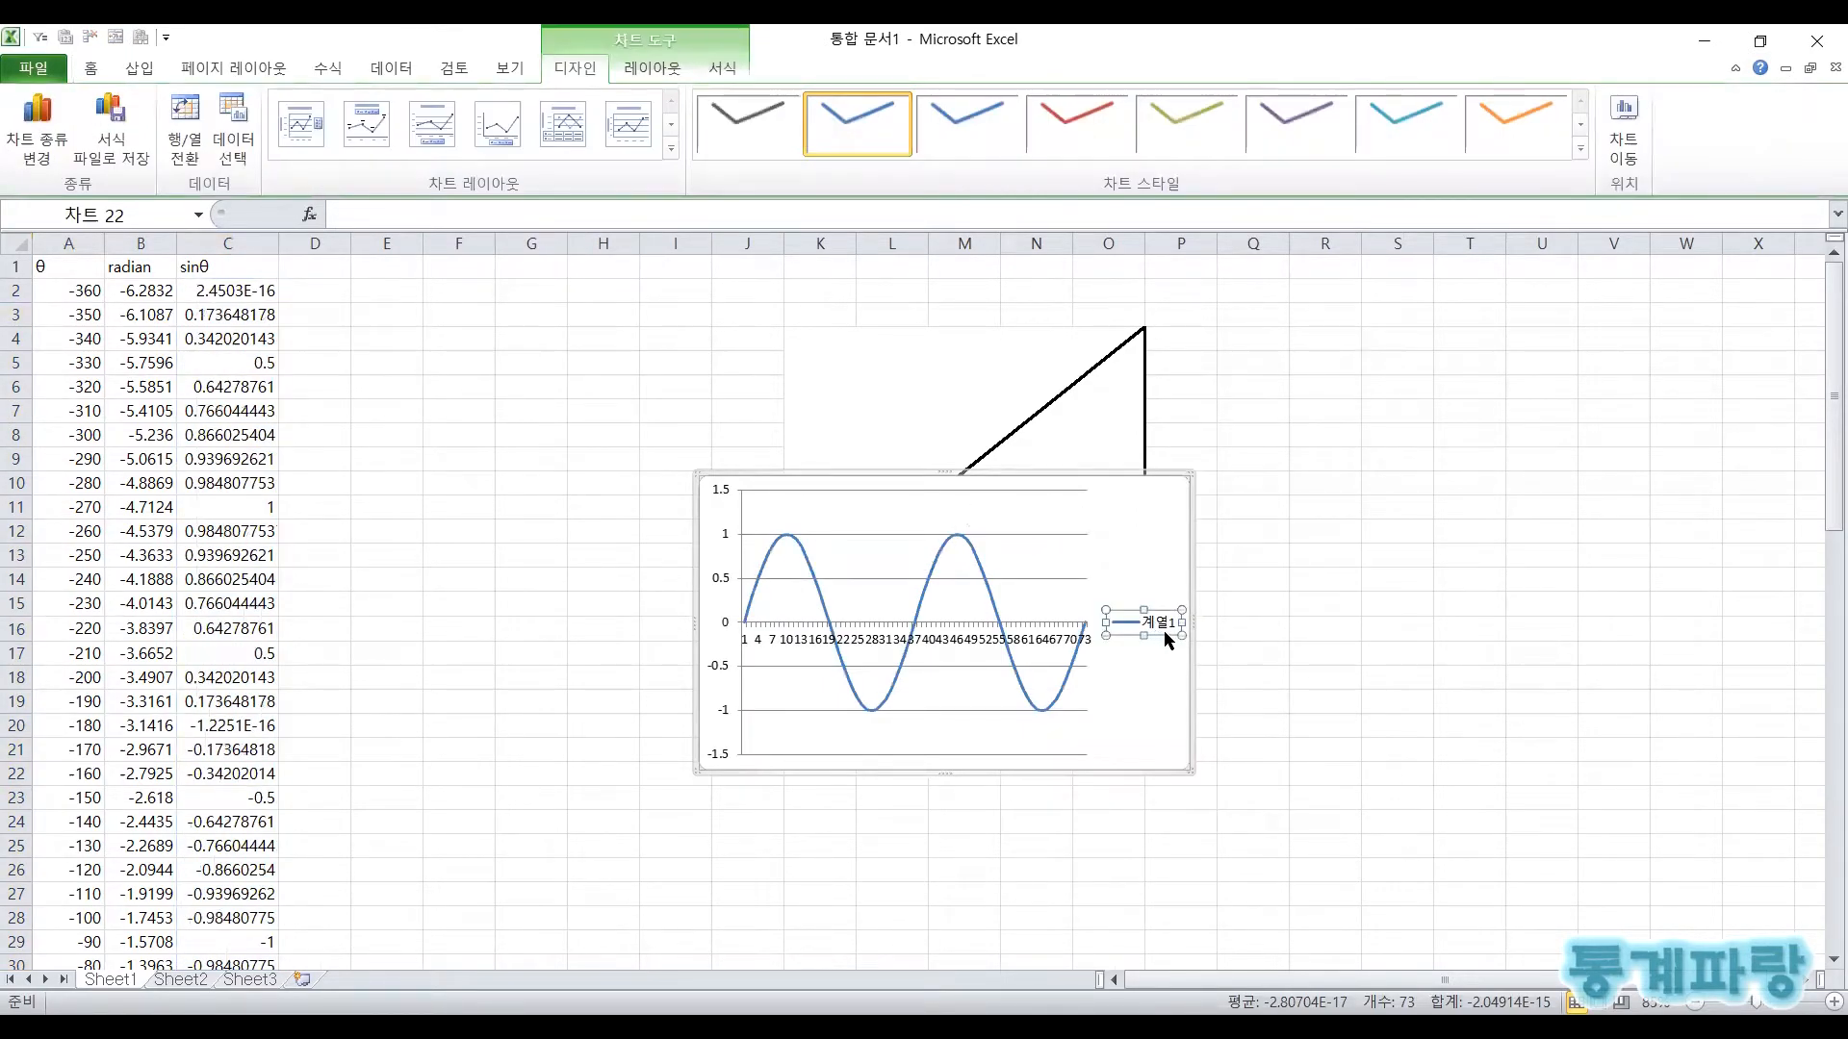
key("Delete")
Move the sine chart closer to the data table, starting at F3, and enlarge it to reach about M18
left_click_drag(1185, 502, 913, 327)
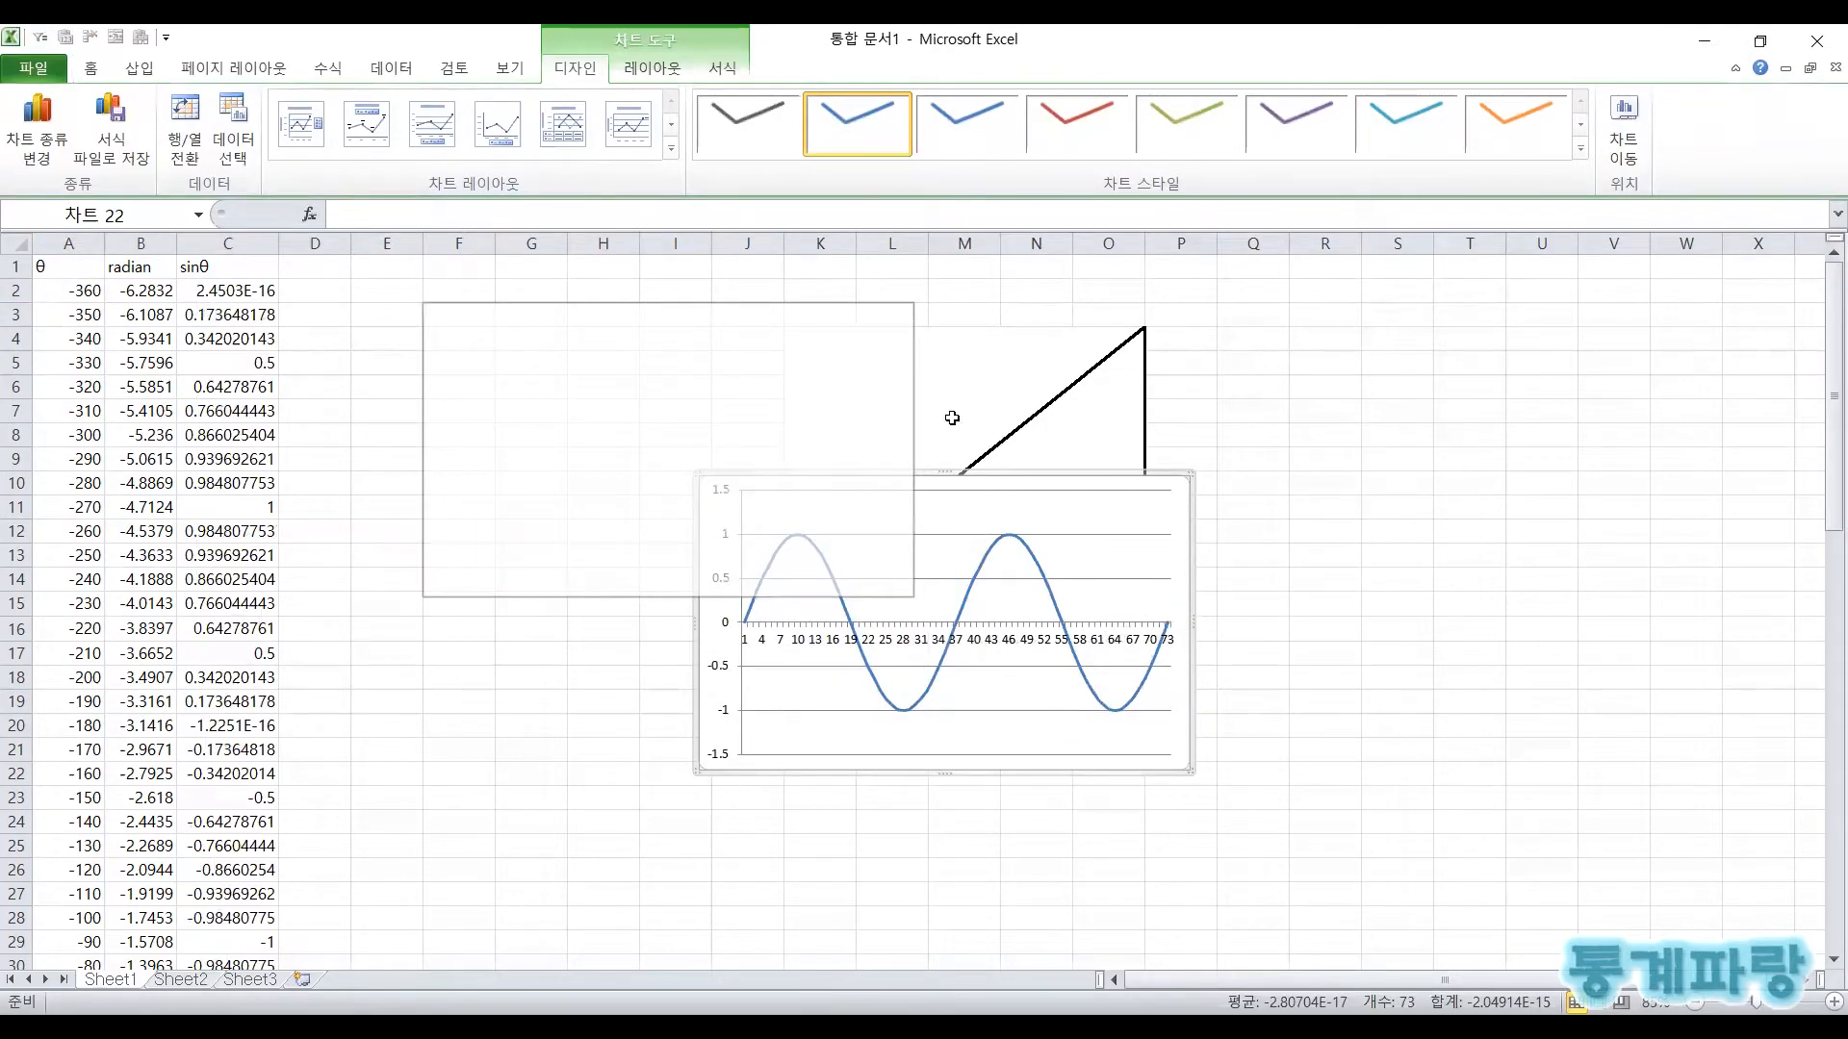
left_click_drag(952, 418, 952, 418)
left_click_drag(913, 597, 1022, 695)
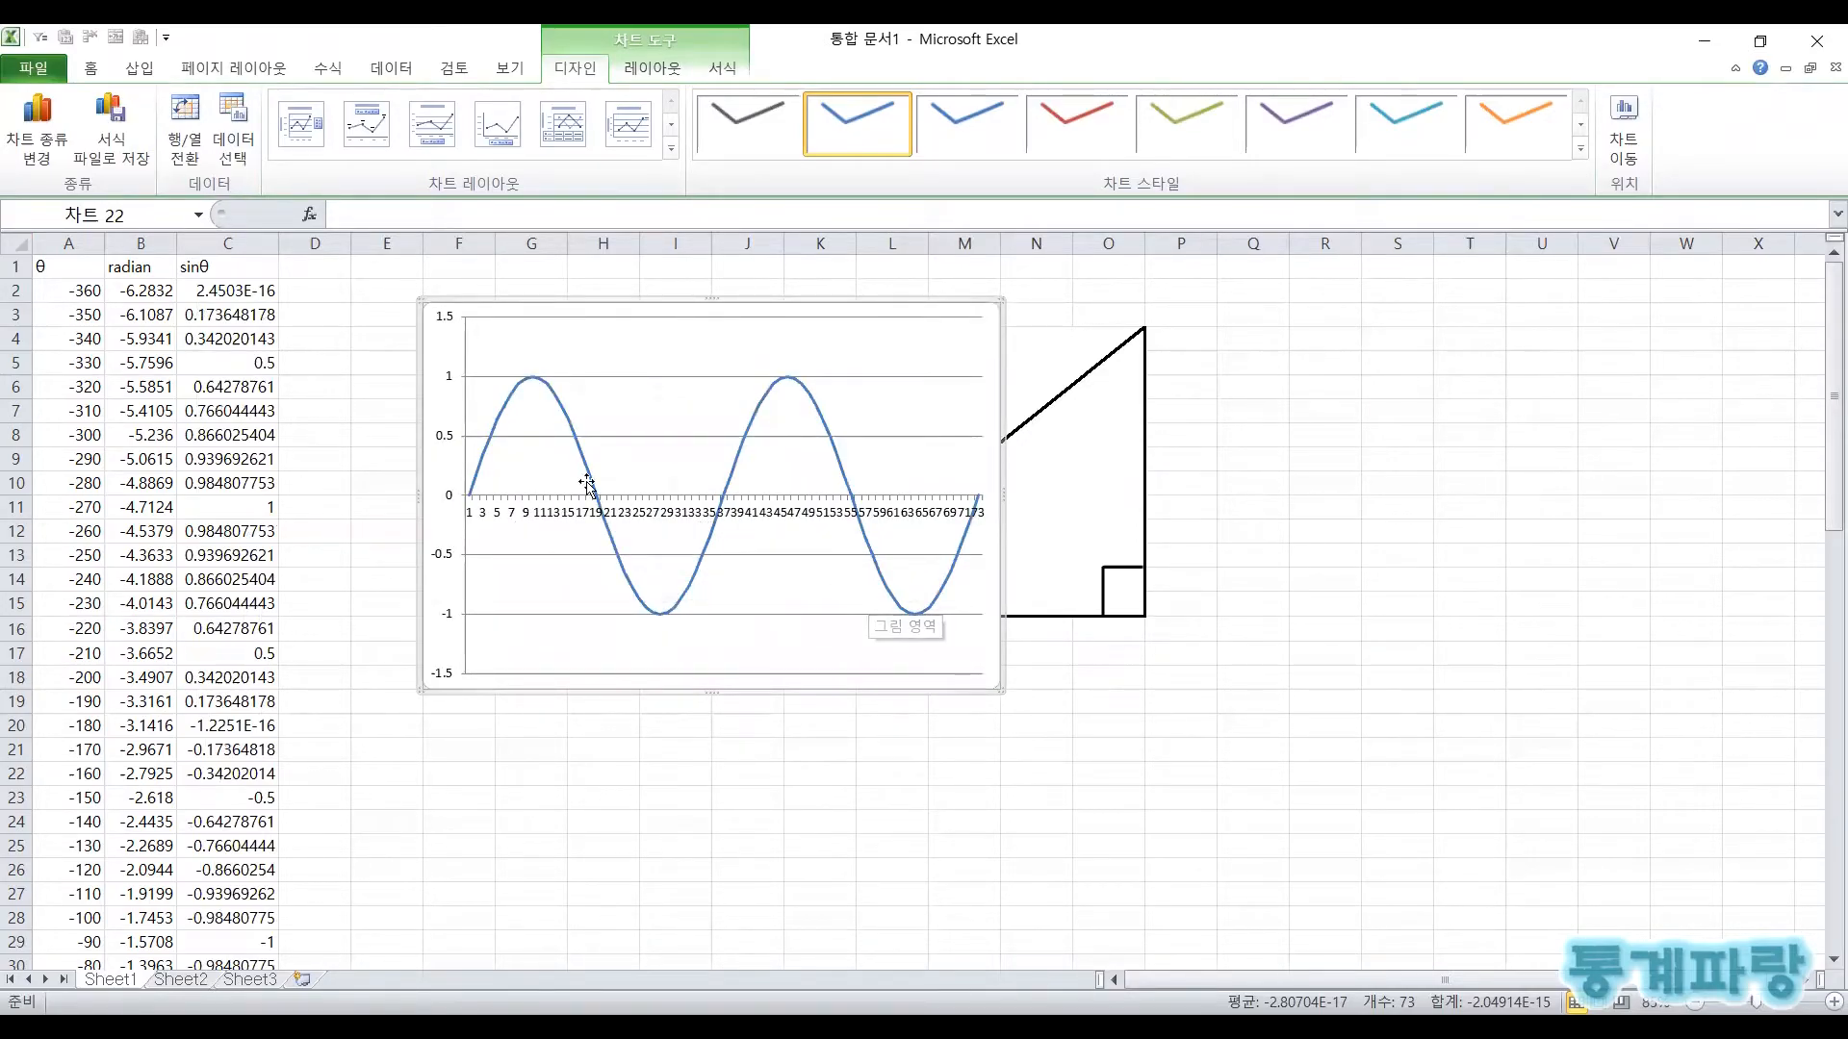
Set the chart's horizontal axis labels to the θ values in =Sheet1!$A$2:$A$74 and return to the top of the sheet
right_click(991, 420)
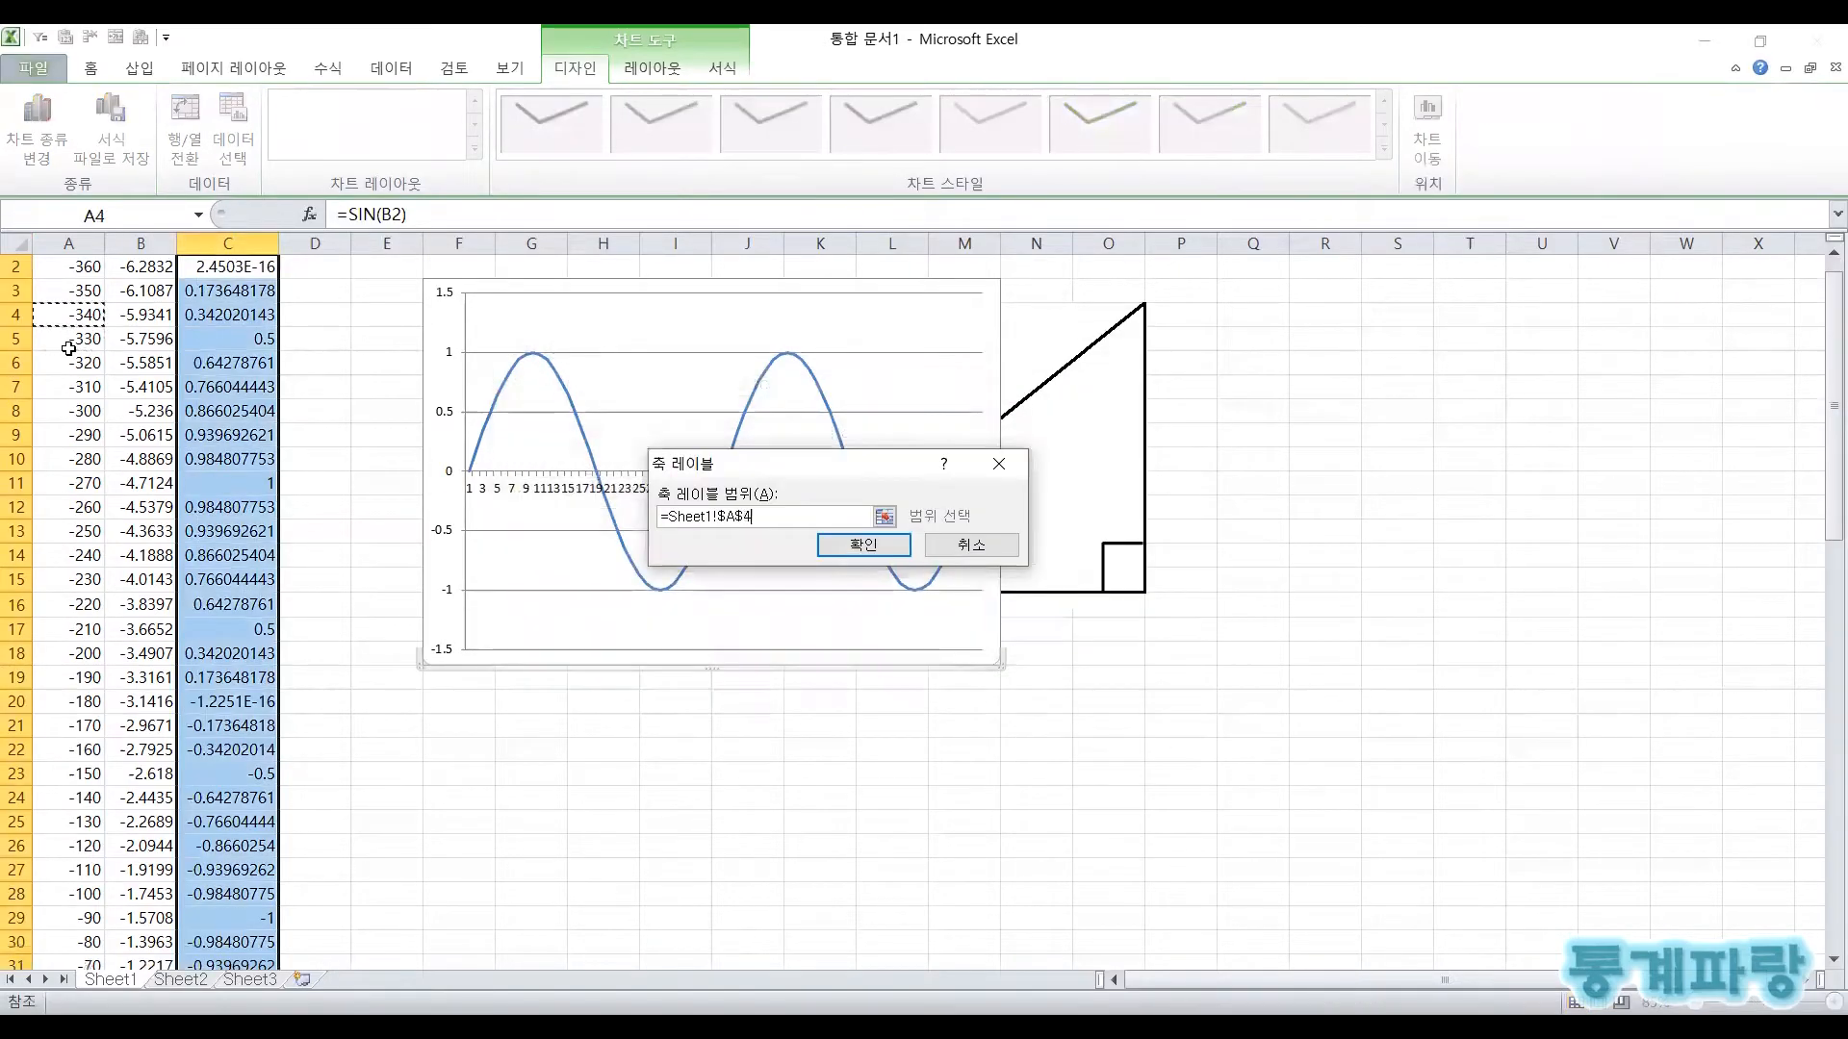
scroll(68, 289, "up", 1)
left_click(69, 291)
key("ctrl+shift+Down")
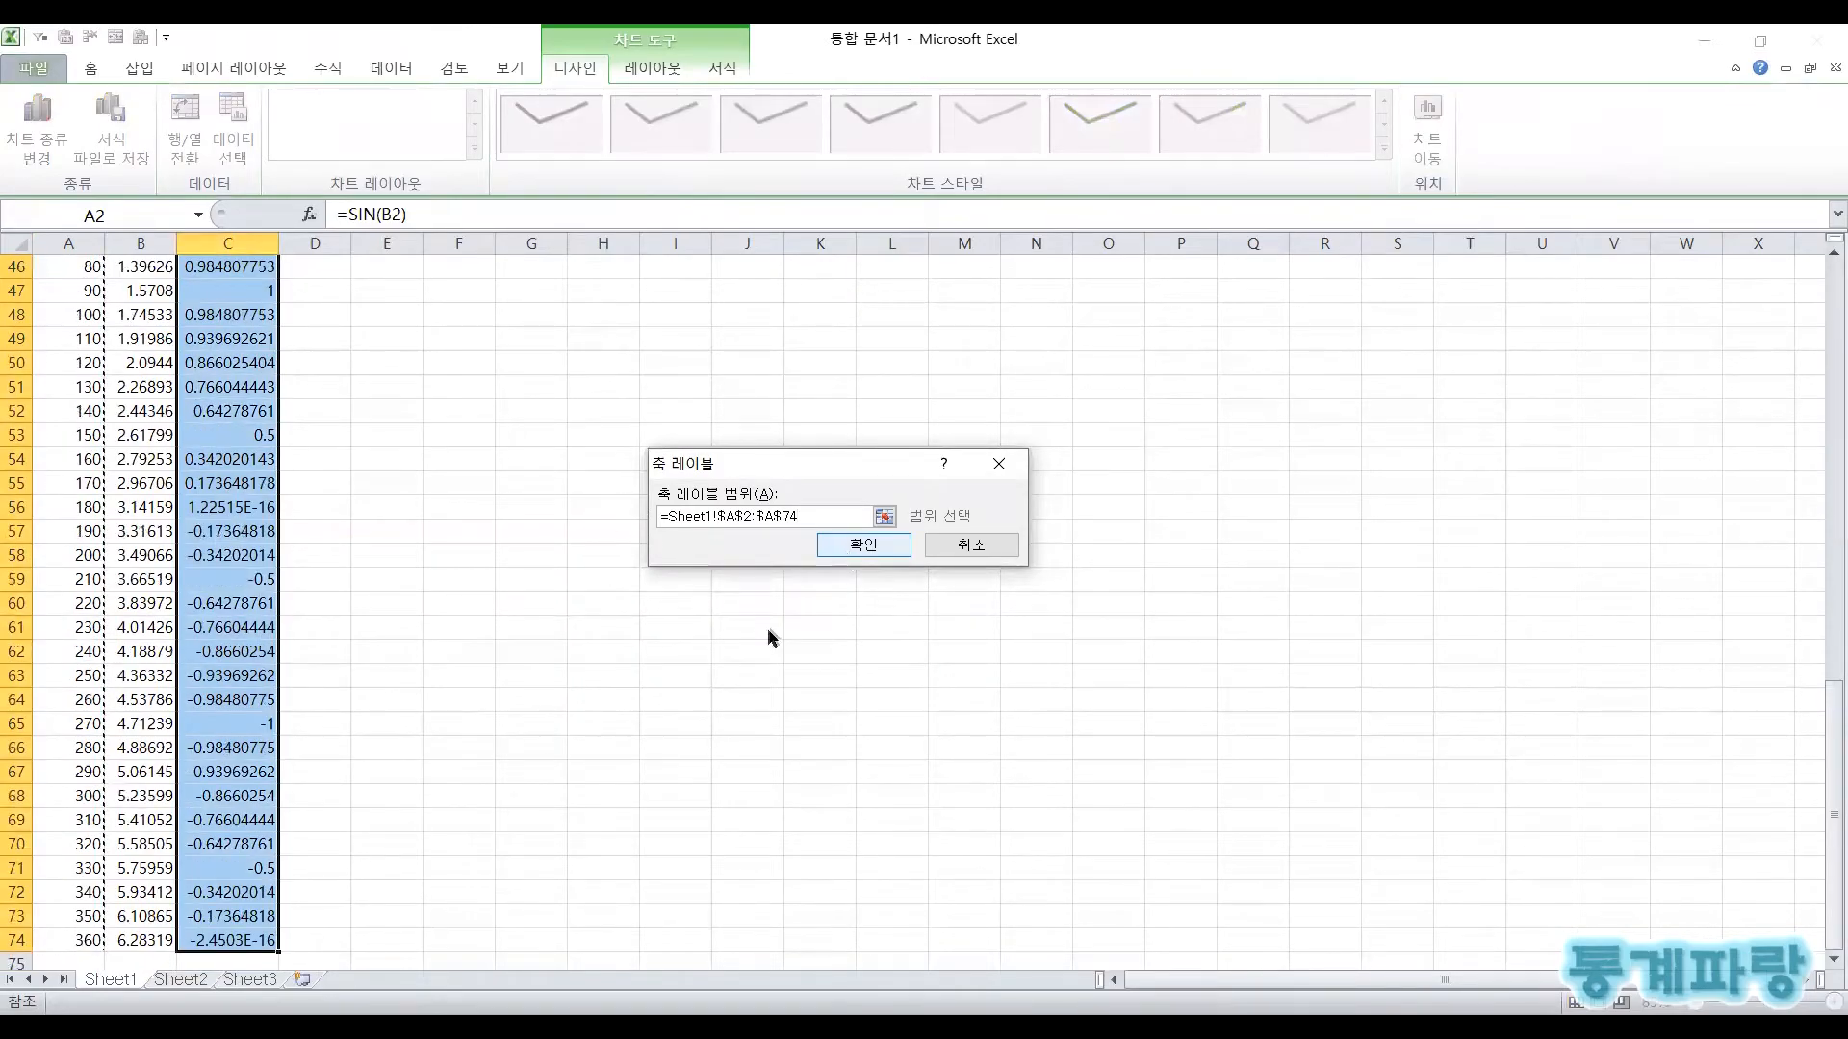
key("Return")
left_click(1006, 661)
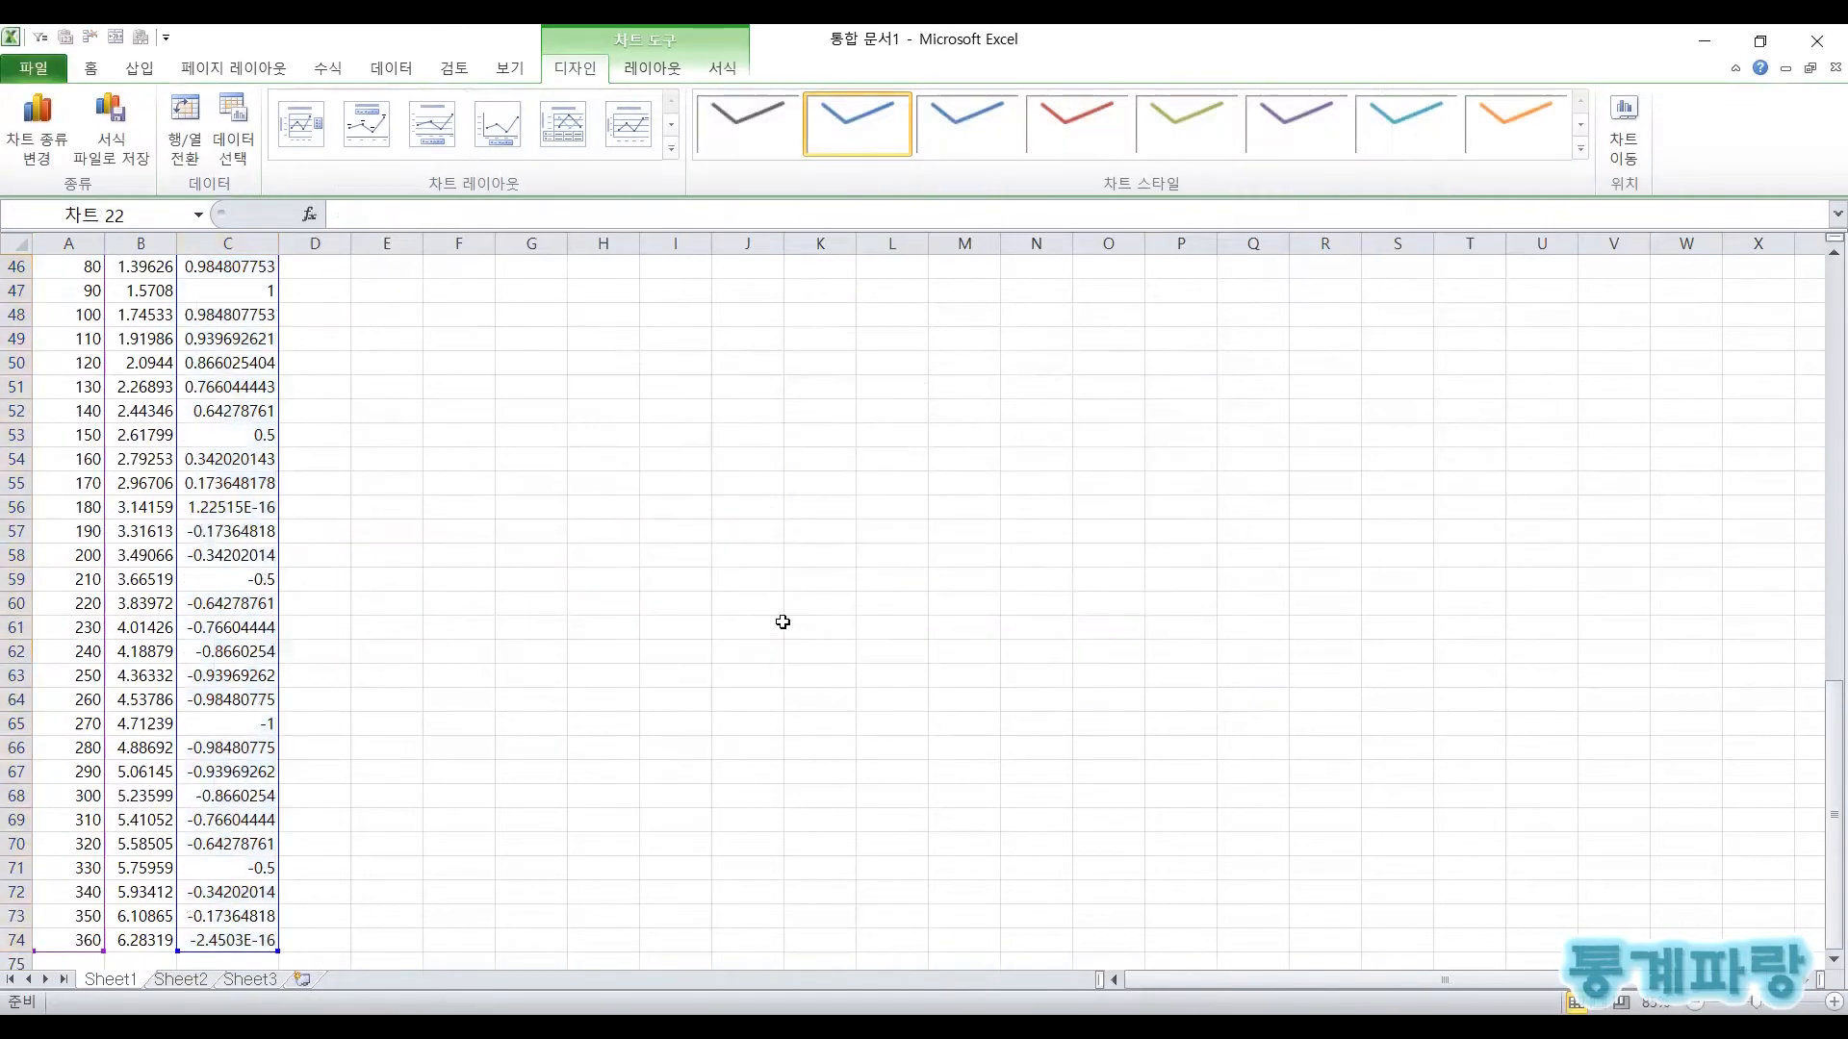
left_click(478, 626)
key("ctrl+Up")
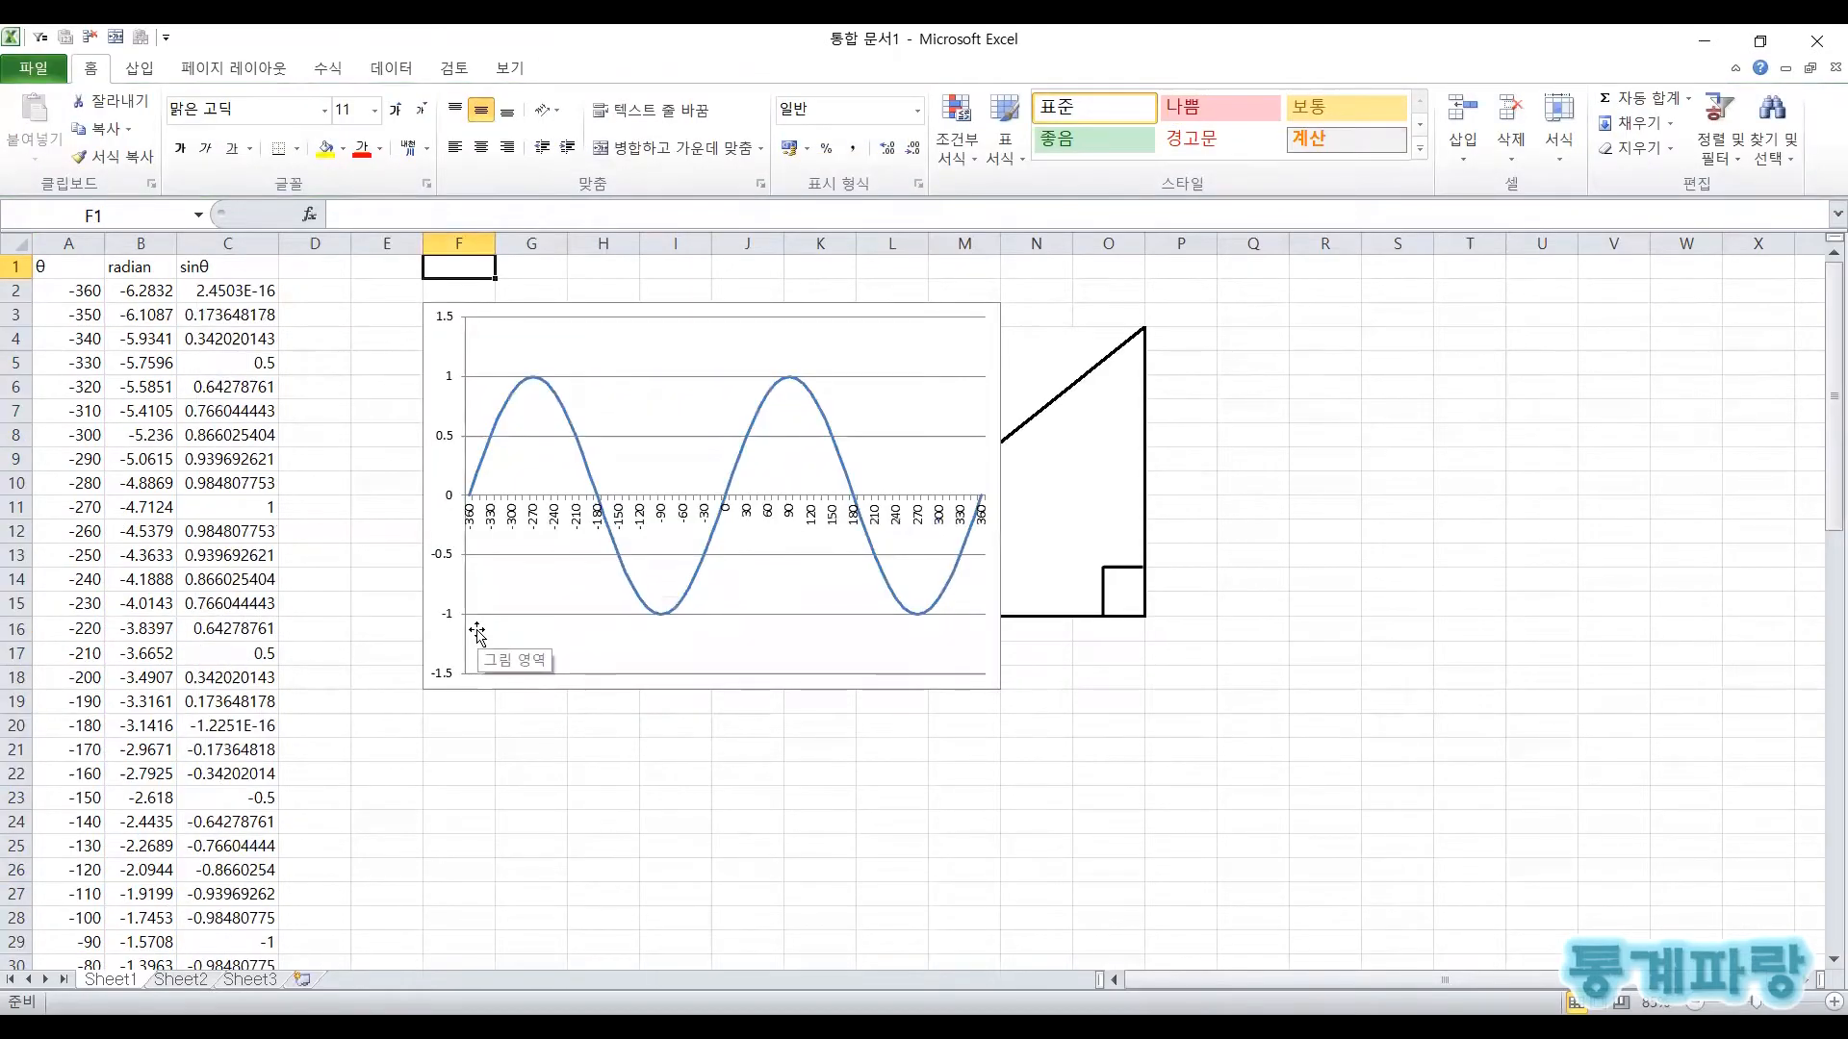